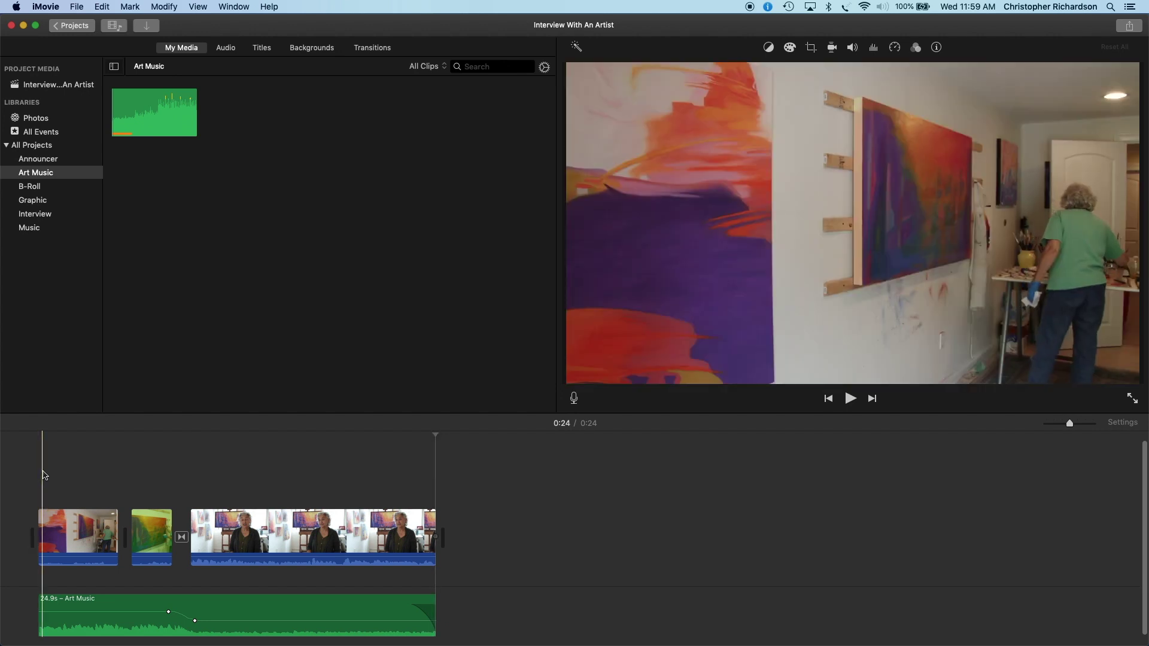
Step: Import Longer Interview.mov from the Desktop into the Interview event
click(43, 214)
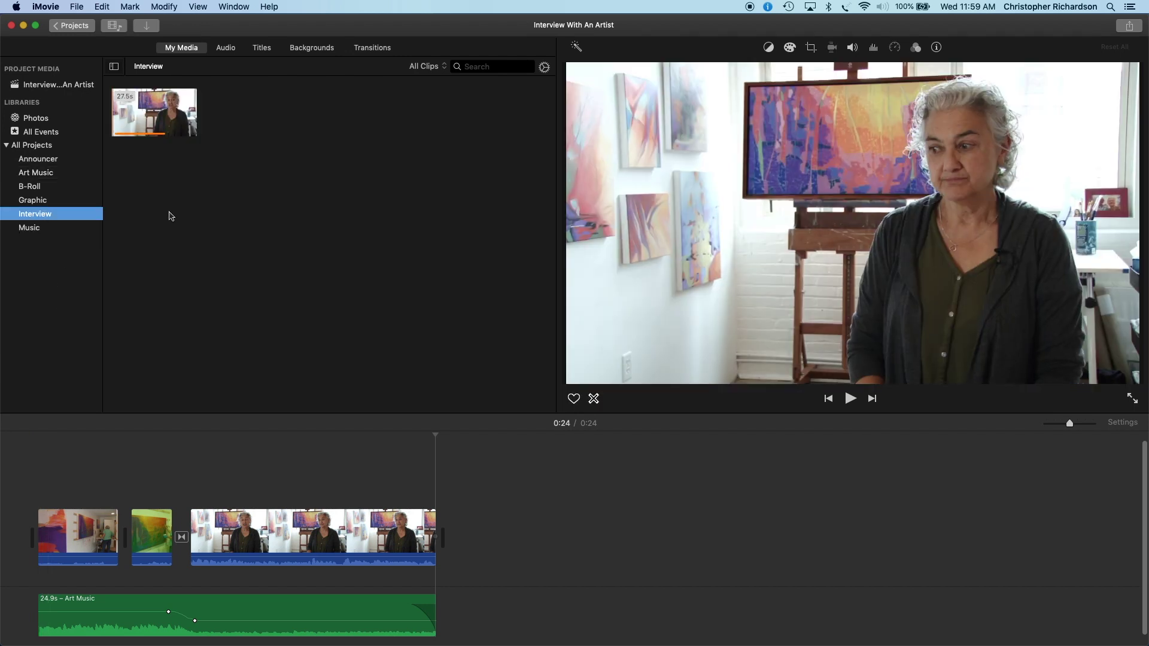
click(146, 30)
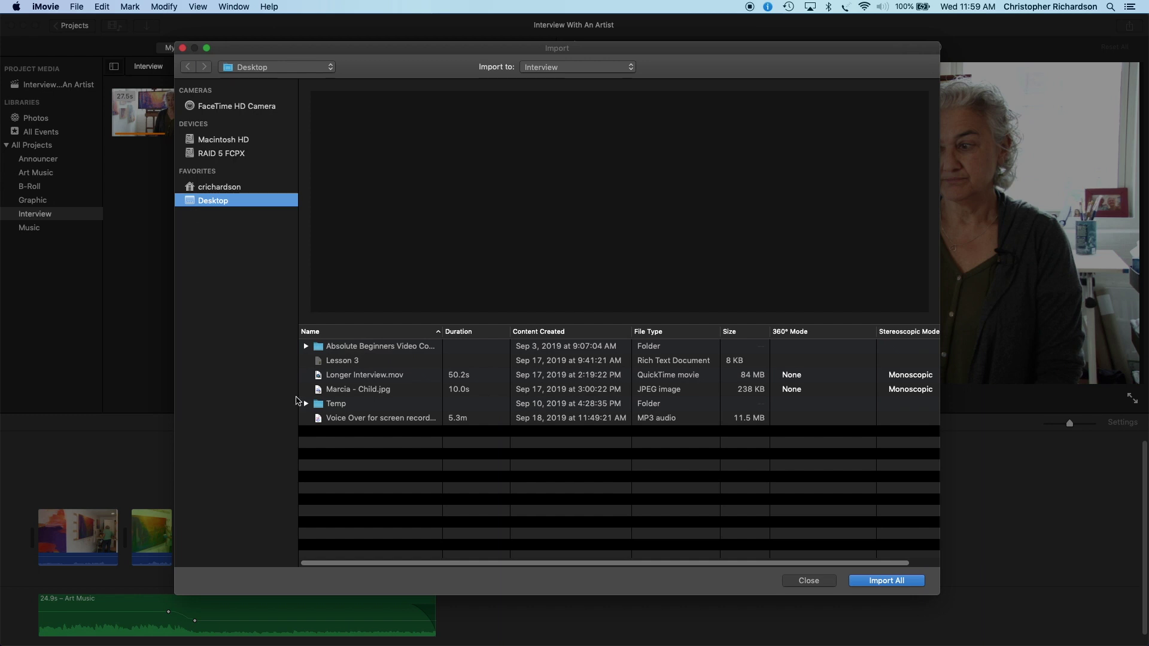
click(884, 581)
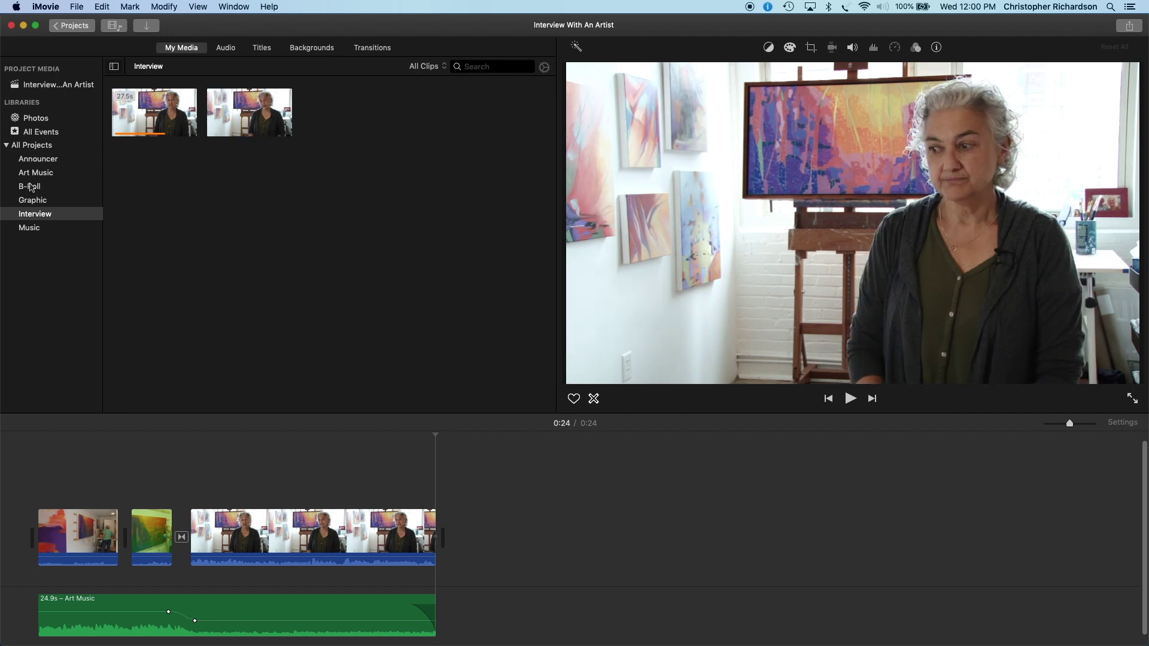
Step: Import the childhood JPEG photo into the B-Roll event
click(60, 188)
click(146, 25)
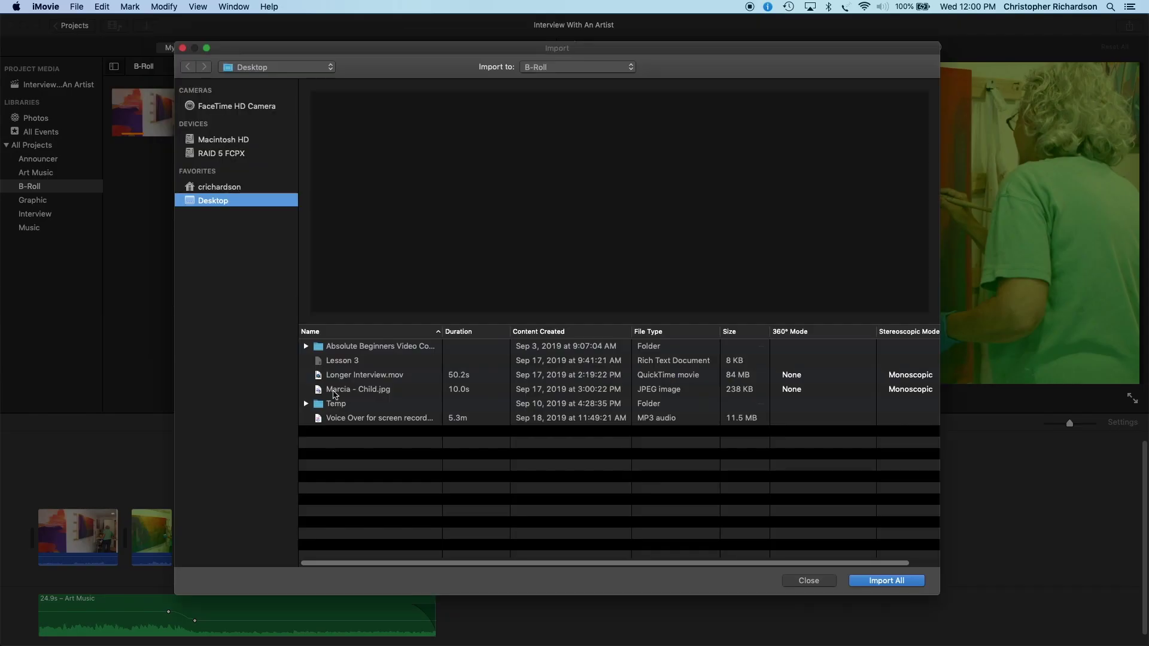
click(317, 390)
key(Return)
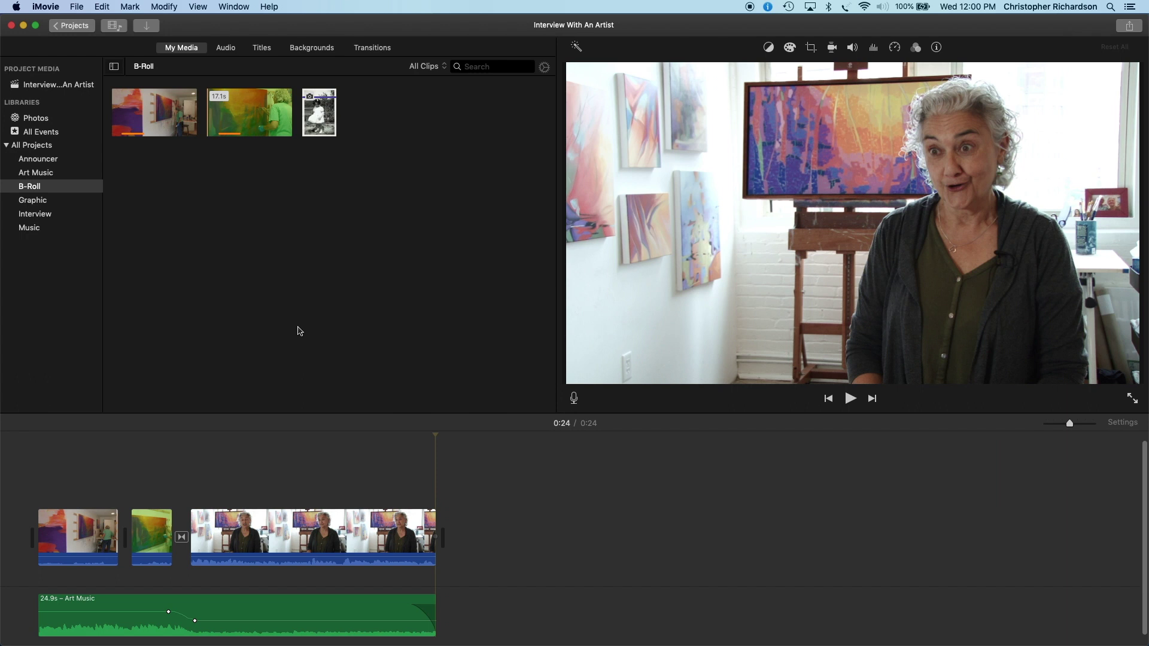
Step: Delete the short interview clip from the timeline, leaving the two B-roll clips
click(179, 541)
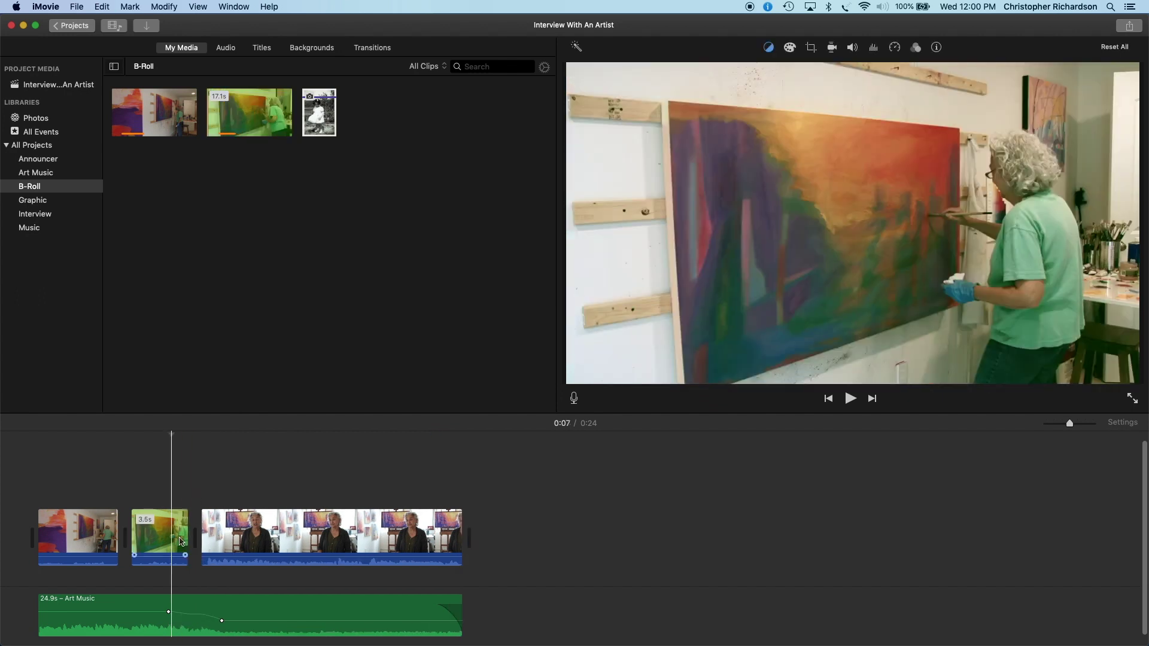
click(262, 543)
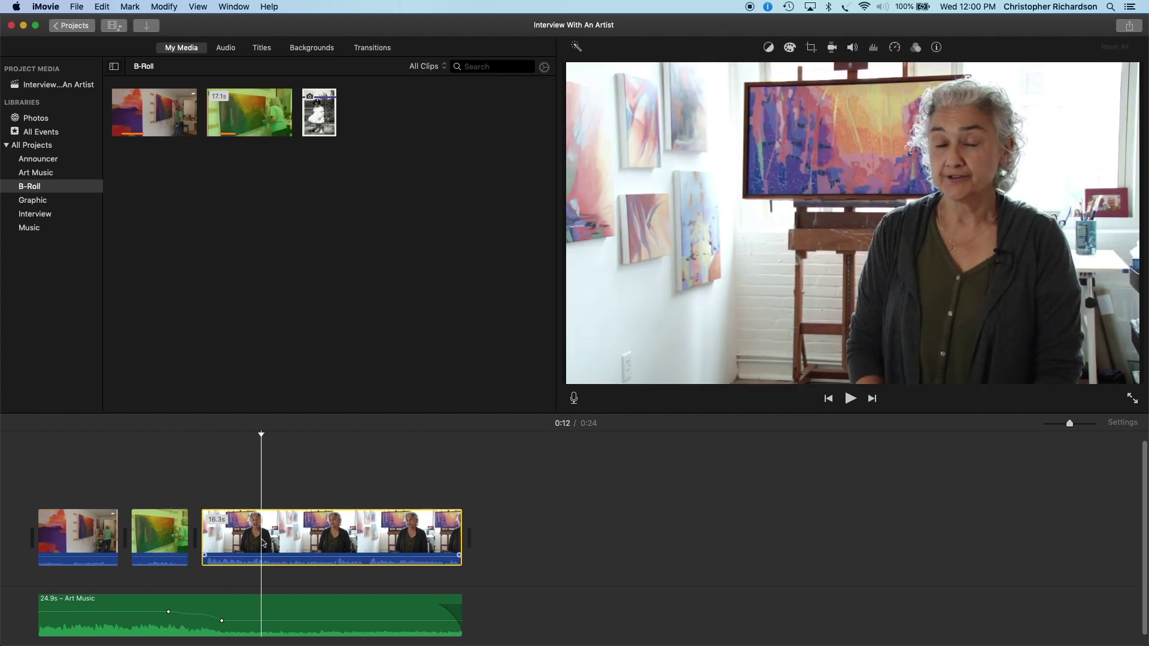
key(Delete)
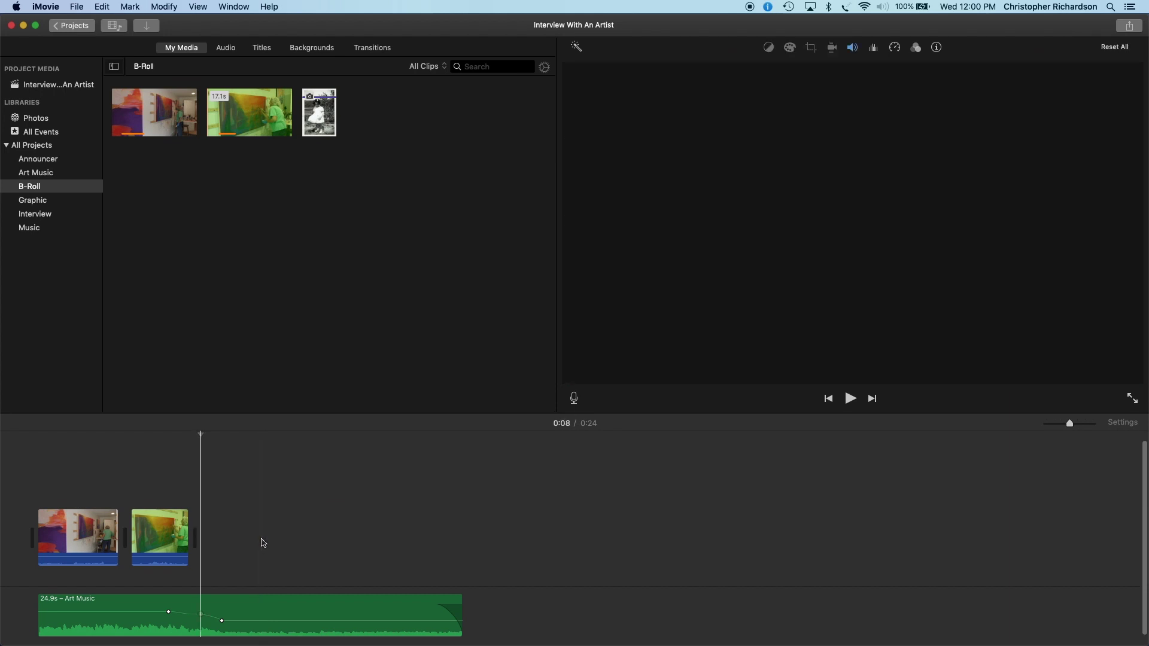
click(63, 218)
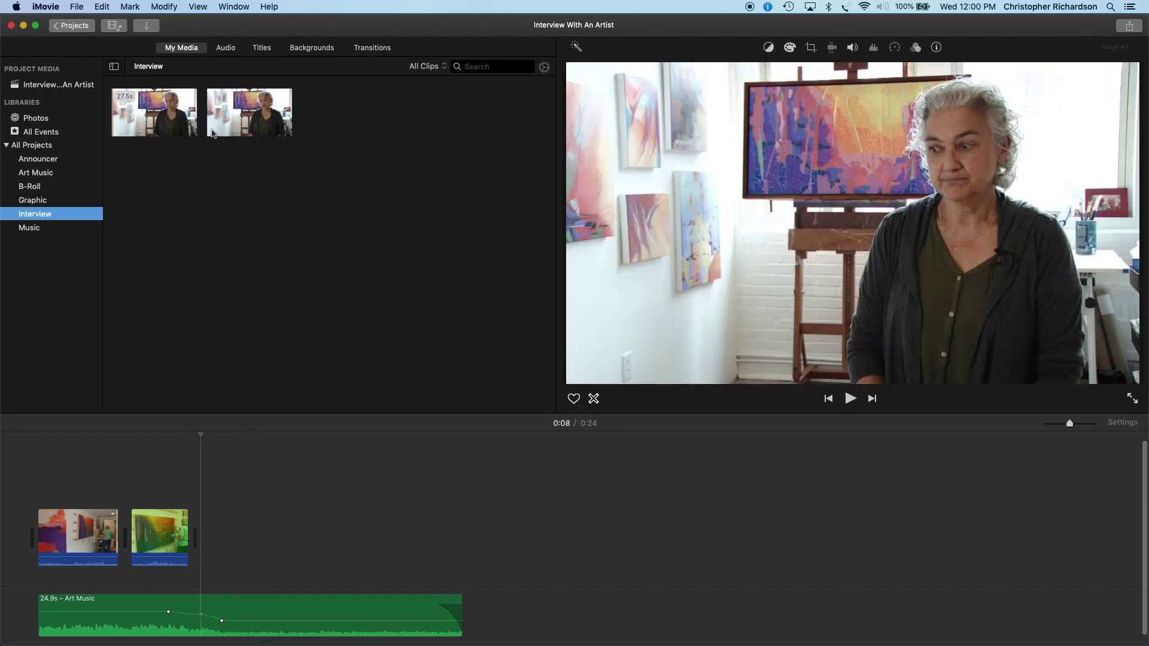
Step: Append the 50.2-second interview, trimmed slightly at its start, after the painting clips
click(239, 117)
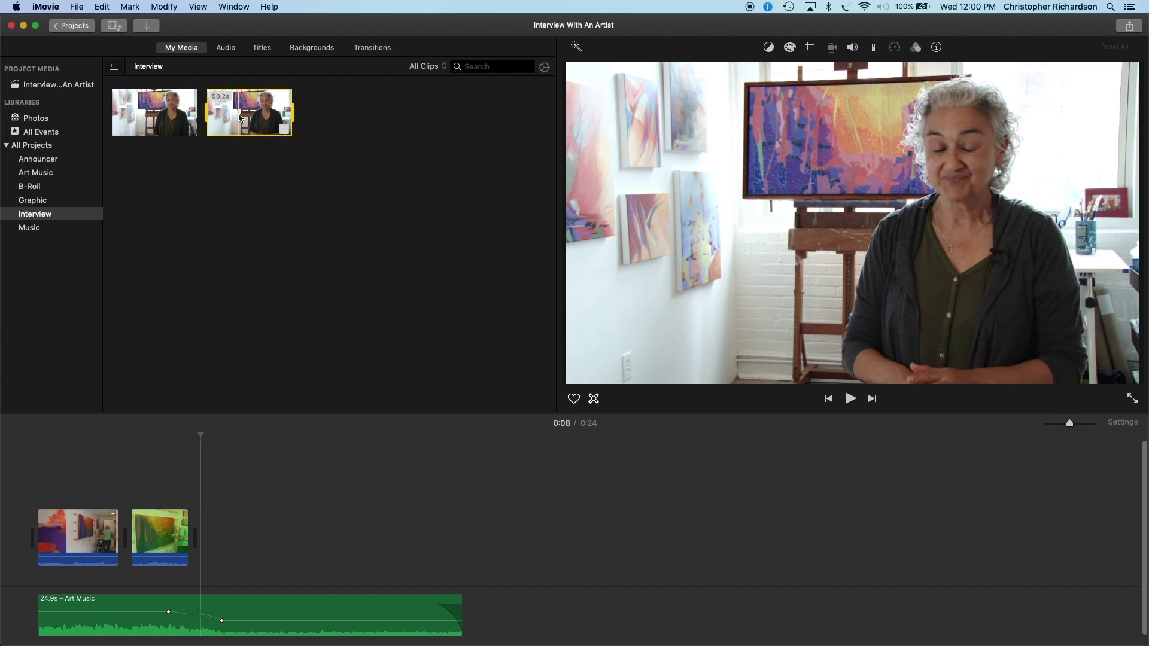
drag(208, 116, 211, 116)
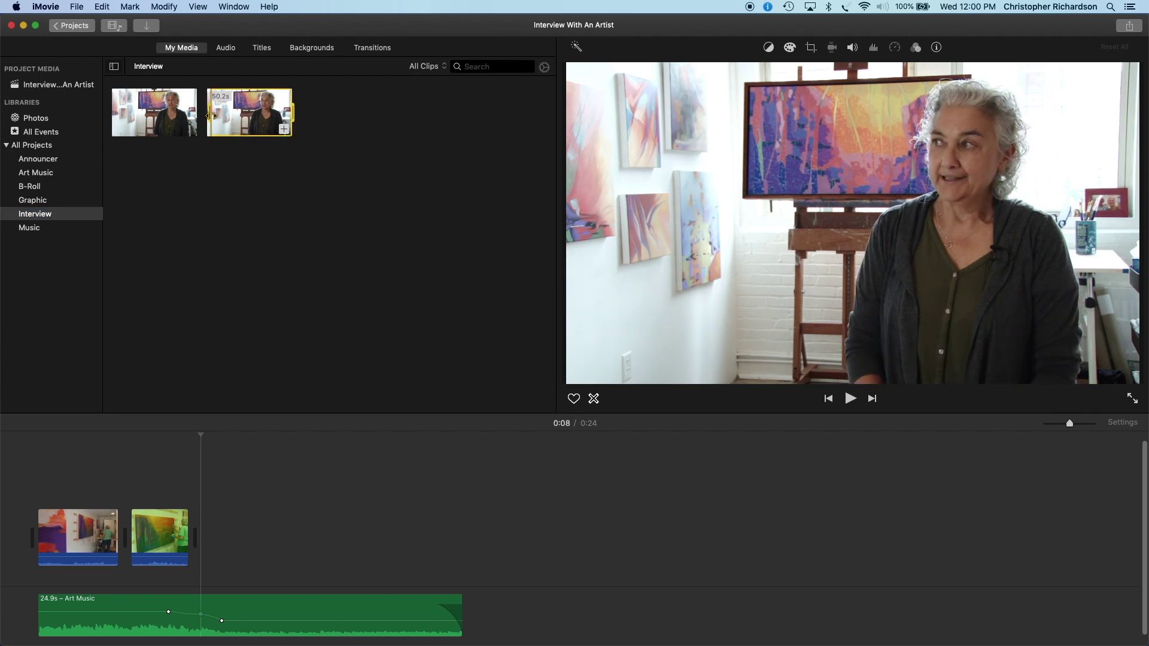
click(284, 129)
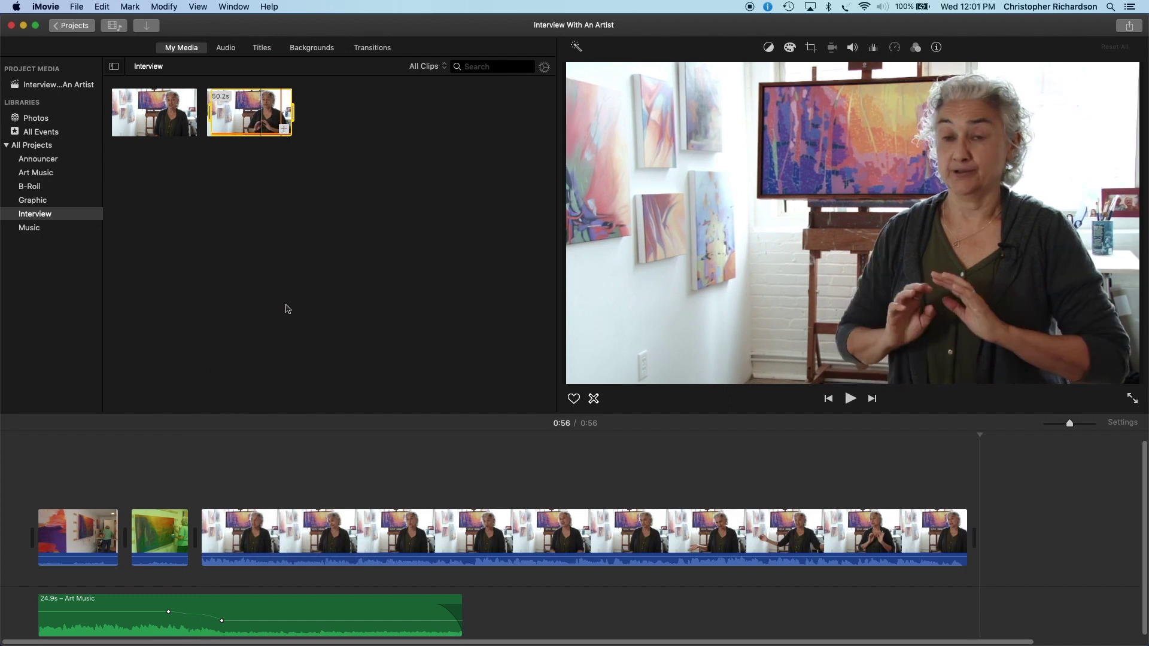
Step: Join the painting clip and the interview with a 2-second Cross Dissolve and play it back
click(372, 48)
drag(39, 135, 190, 530)
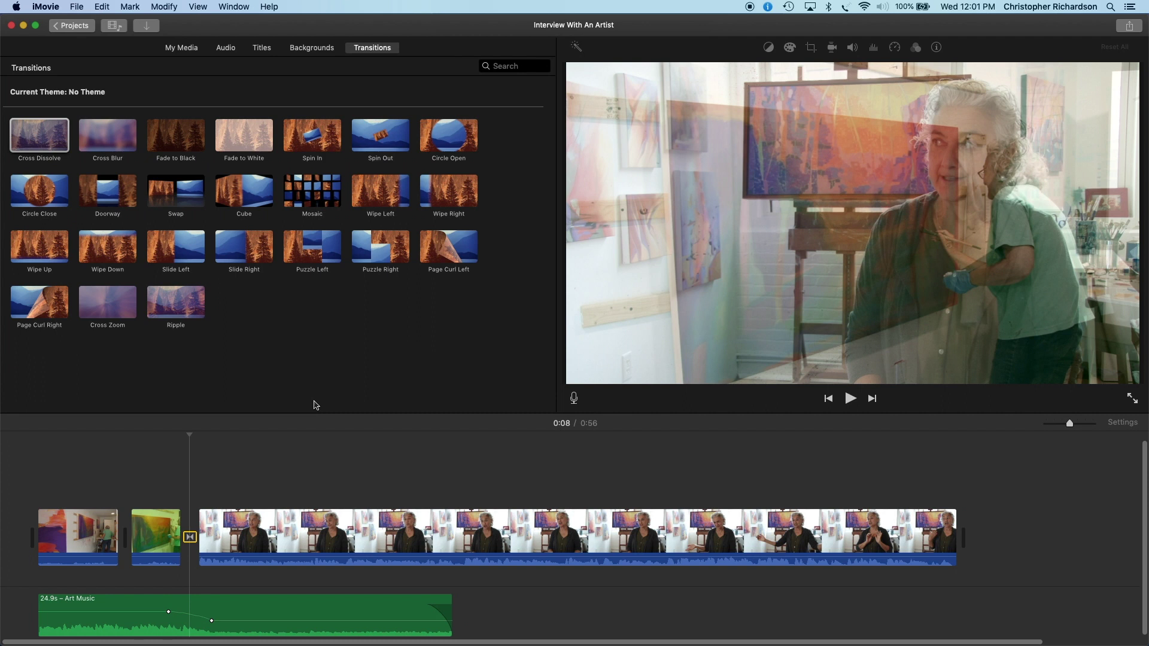
double_click(189, 537)
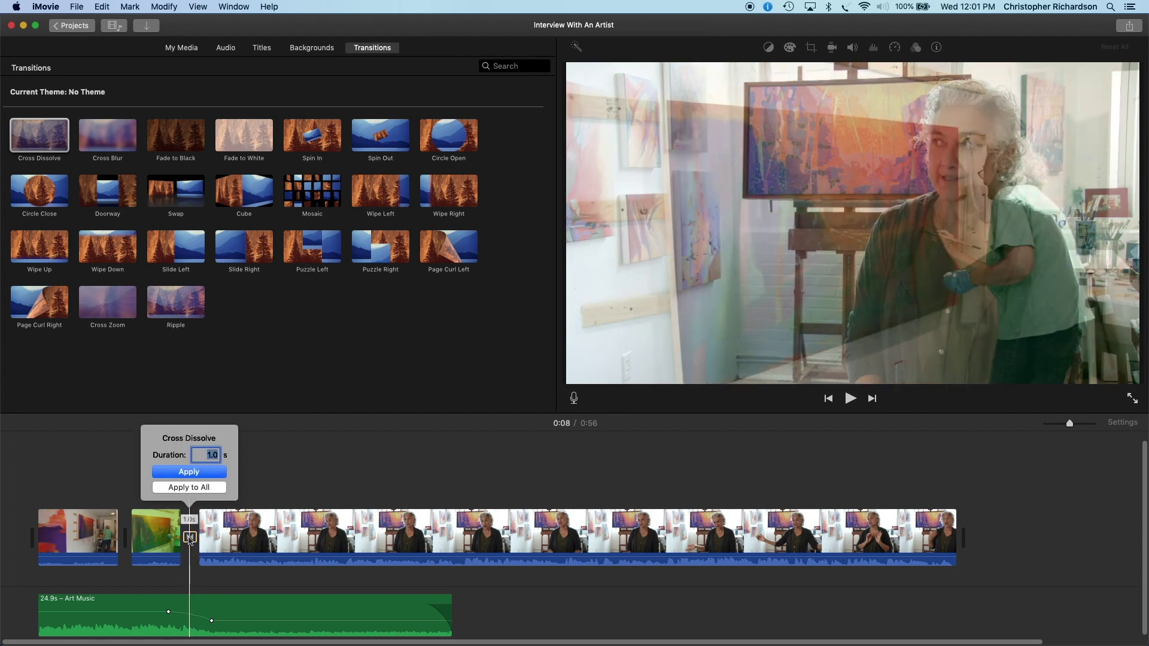
text(2)
click(202, 472)
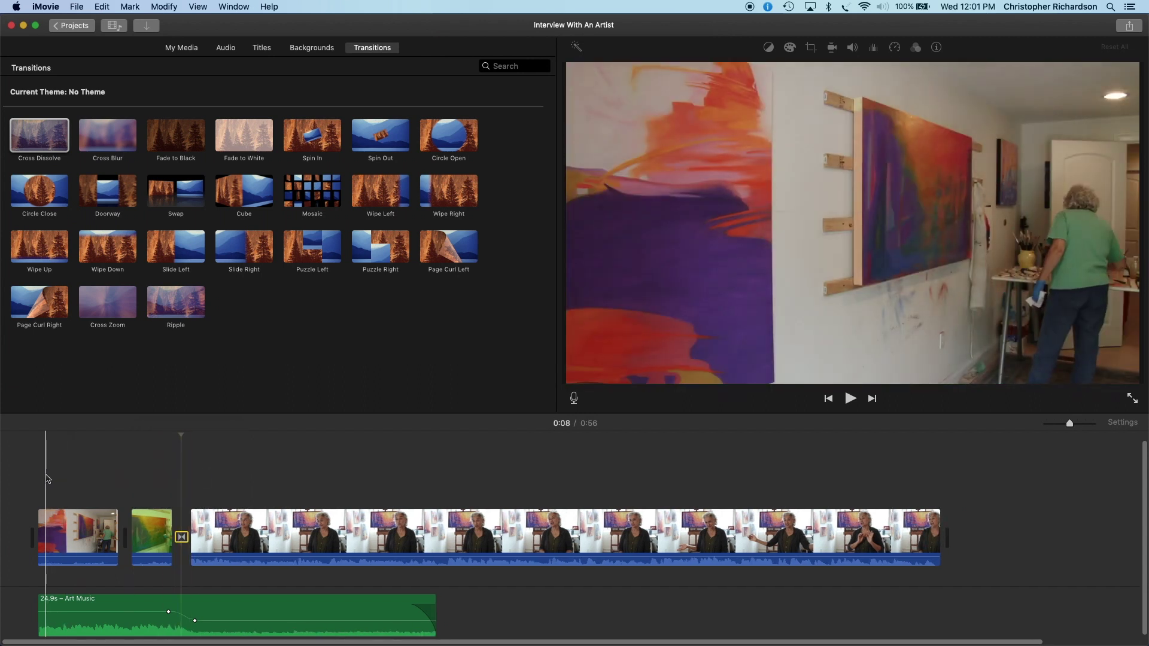
key(space)
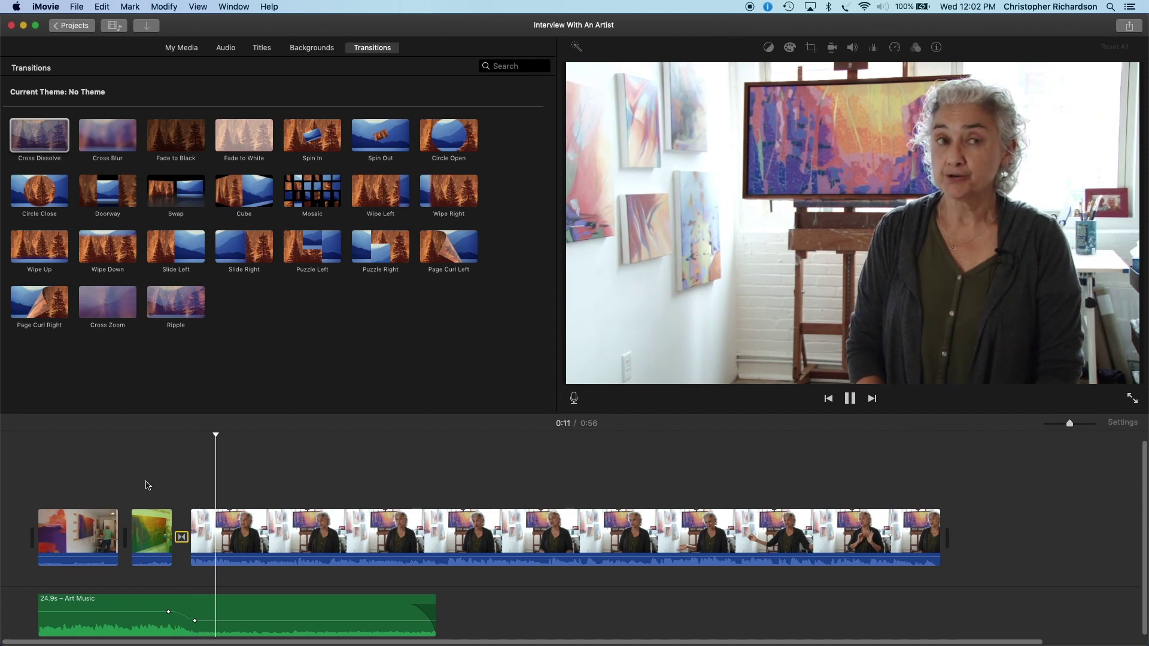
key(space)
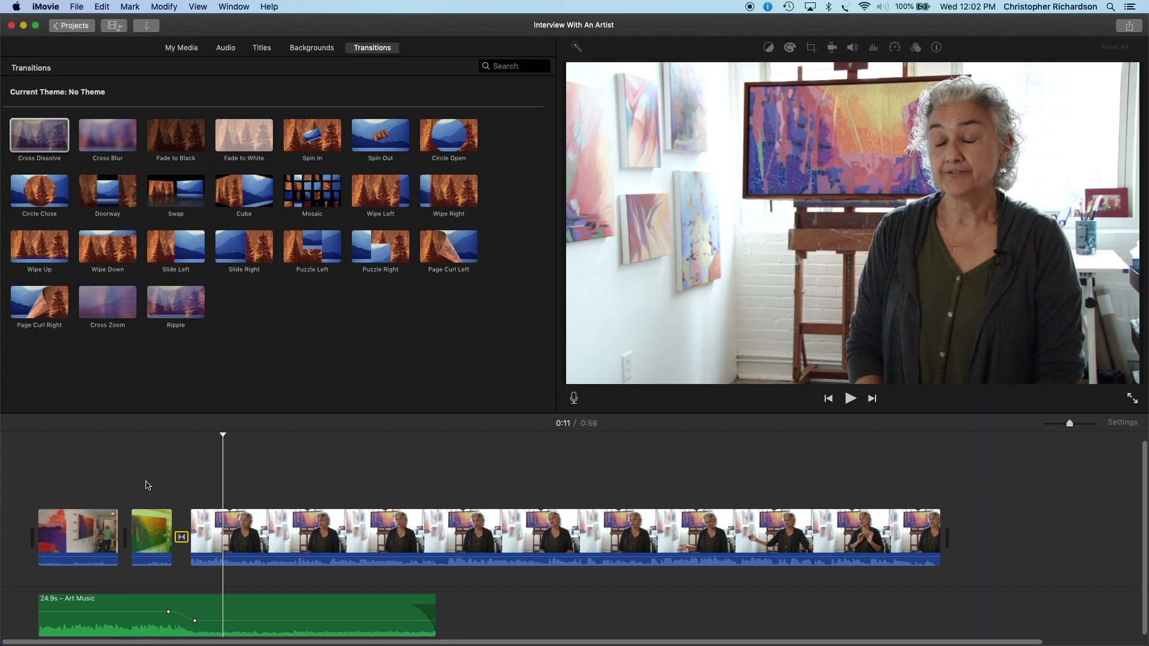
Step: Show the B-Roll clips and preview the childhood photo
click(191, 49)
click(54, 187)
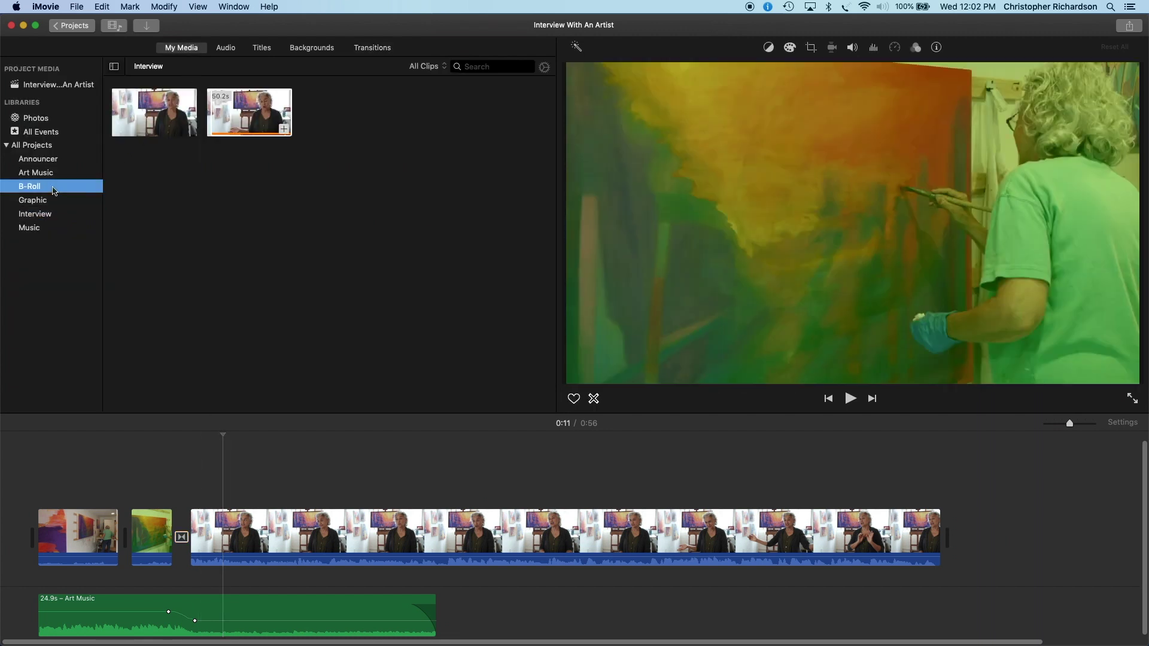
click(327, 123)
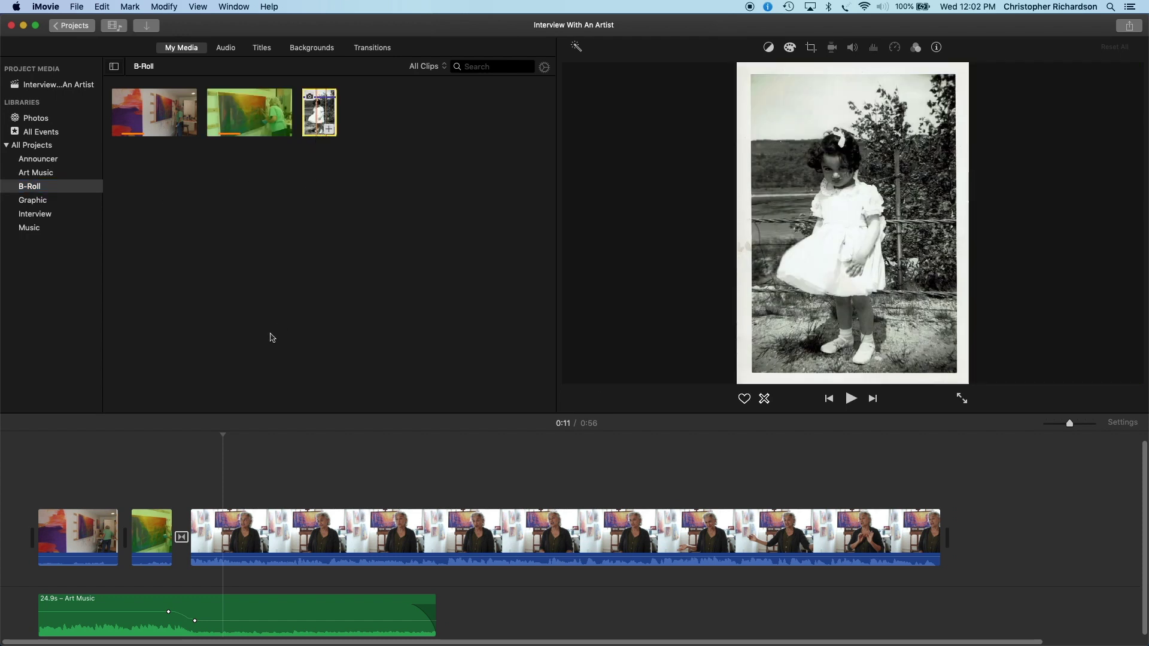
Step: Park the playhead at 0:35 in the interview and drop the childhood photo above it
click(379, 474)
key(space)
click(609, 493)
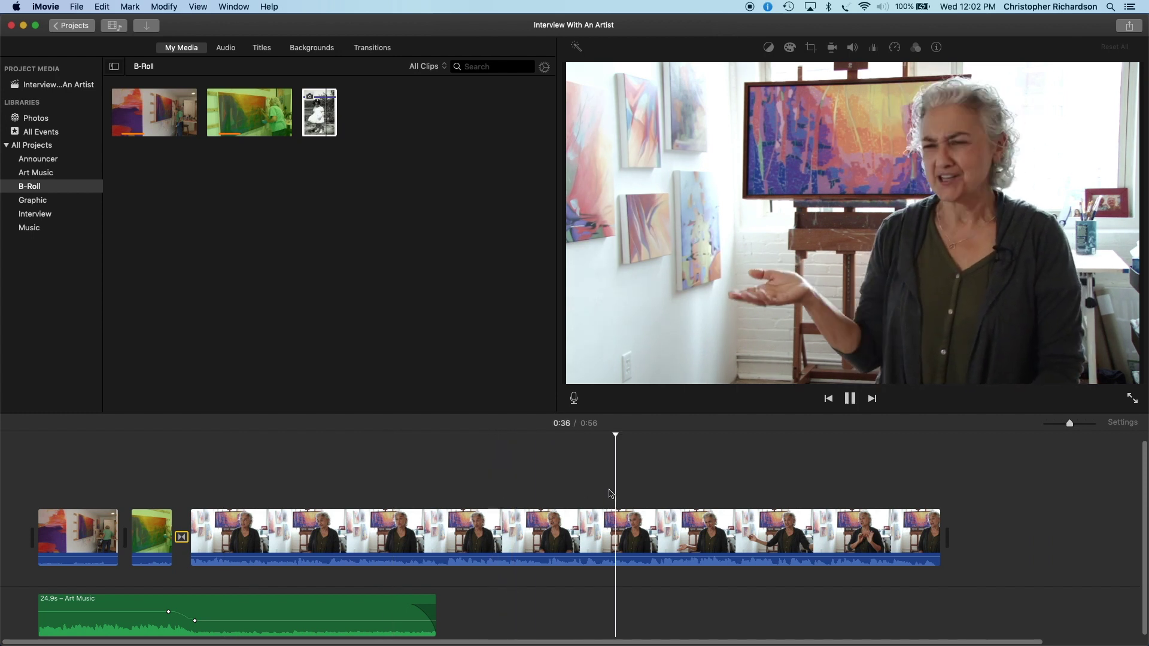
click(596, 490)
key(space)
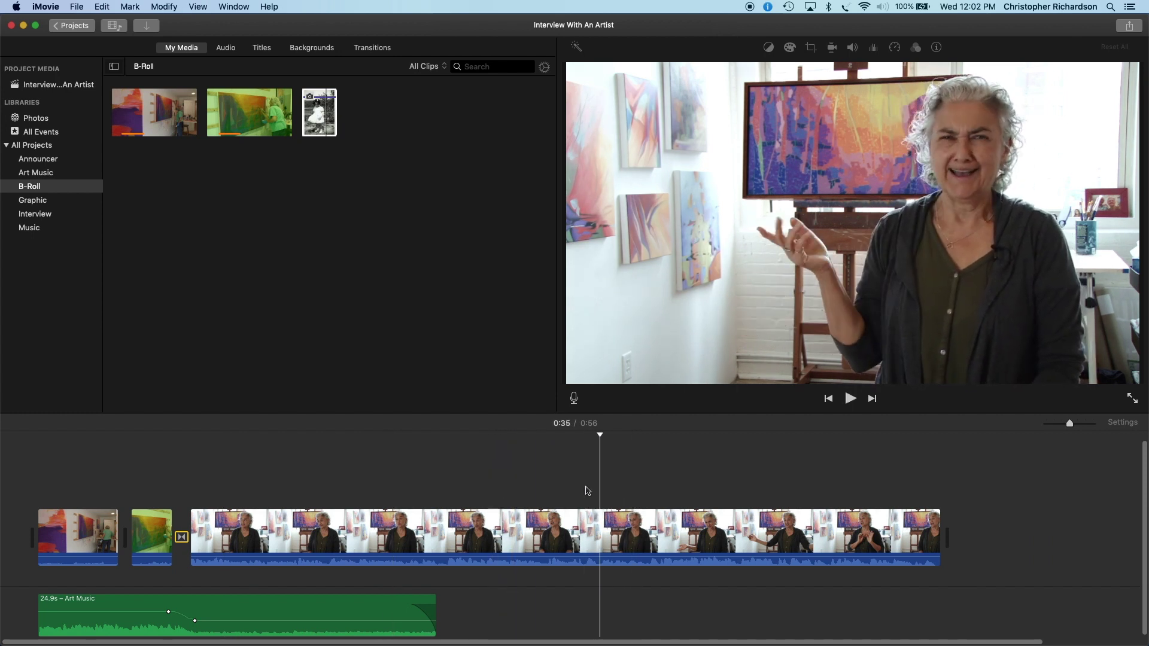
click(600, 481)
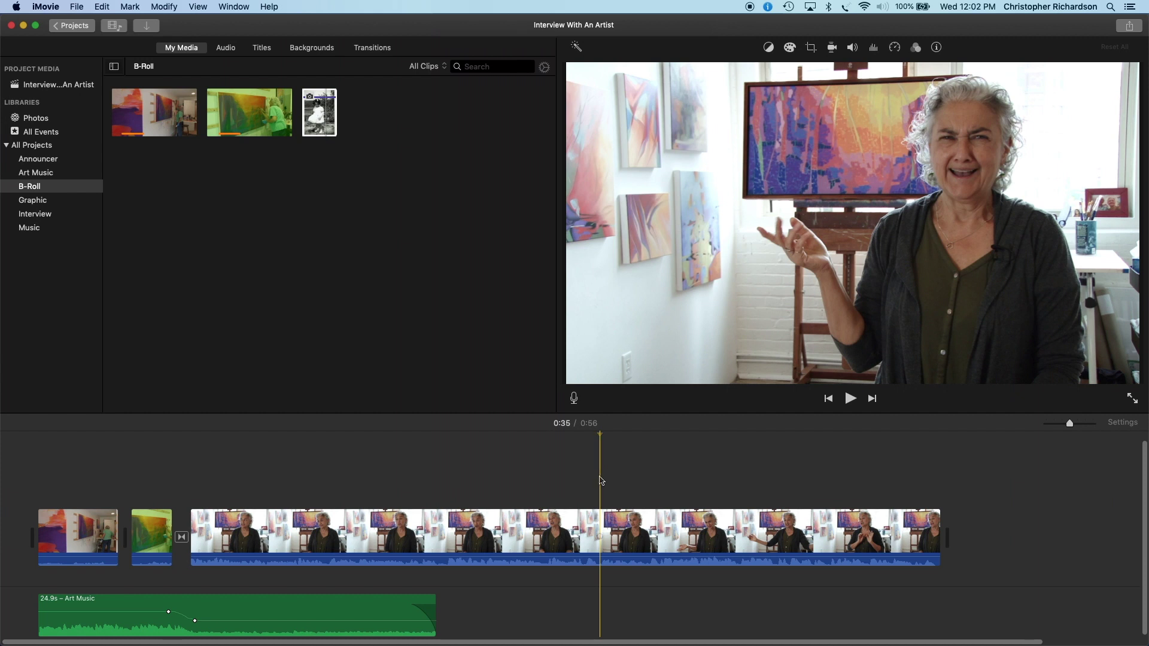
click(316, 121)
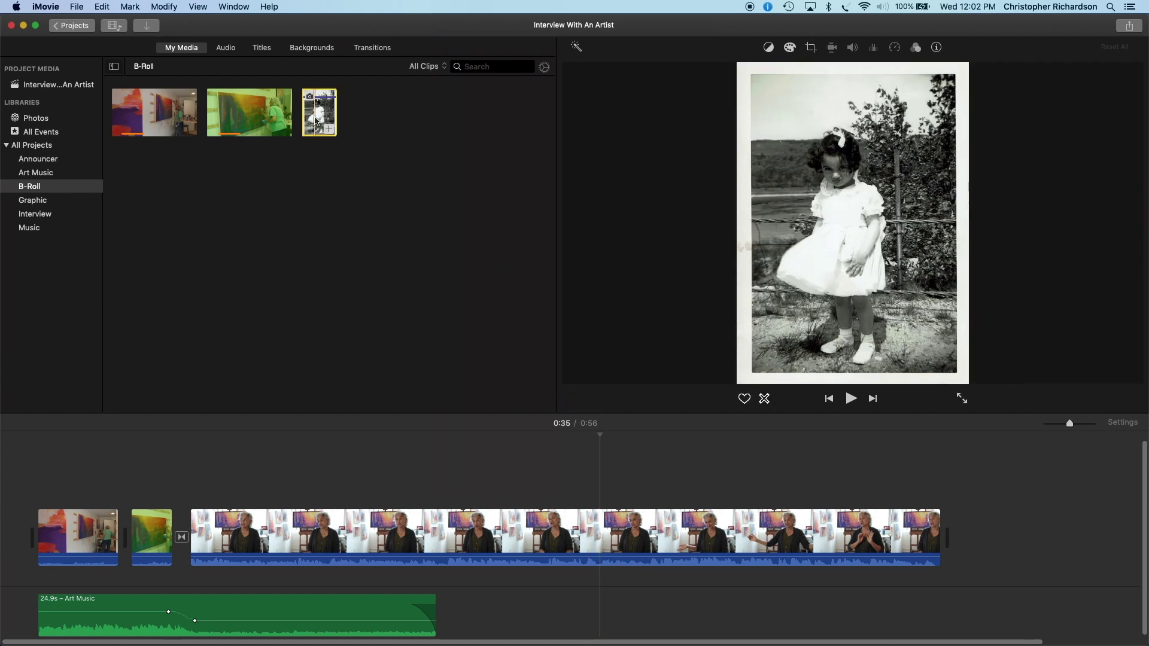
drag(319, 125, 606, 478)
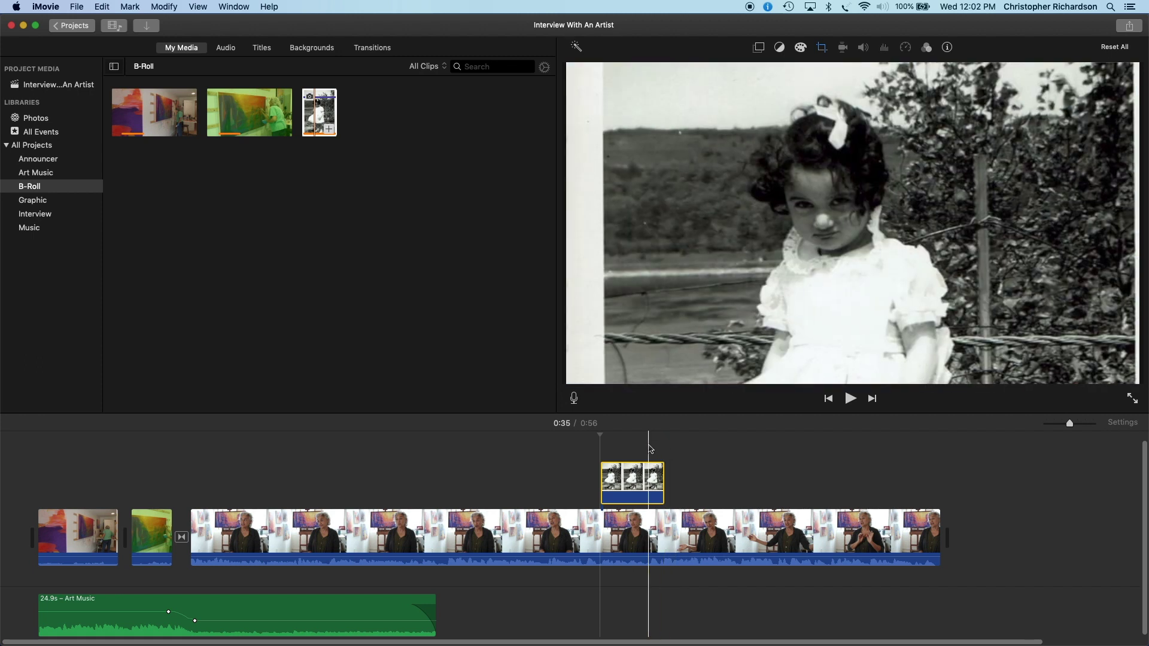
Step: Align the photo cutaway with the 0:35 playhead and bring up its cropping settings
mouse_move(642, 484)
mouse_down()
mouse_move(614, 483)
mouse_move(659, 482)
mouse_move(641, 480)
mouse_up()
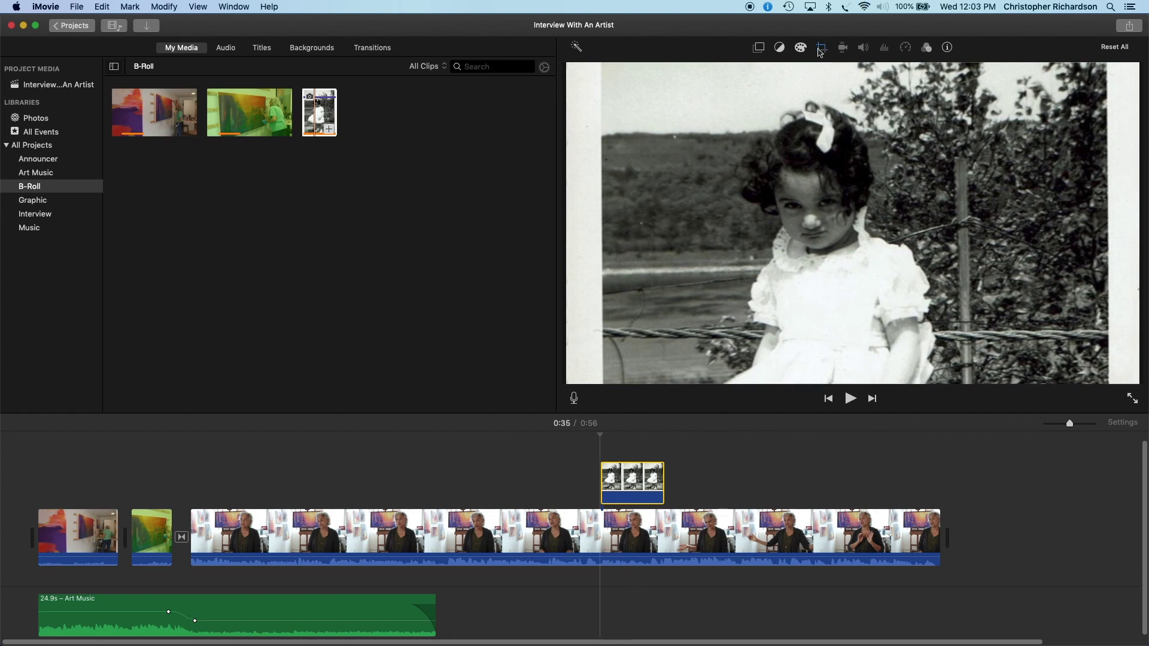
click(822, 48)
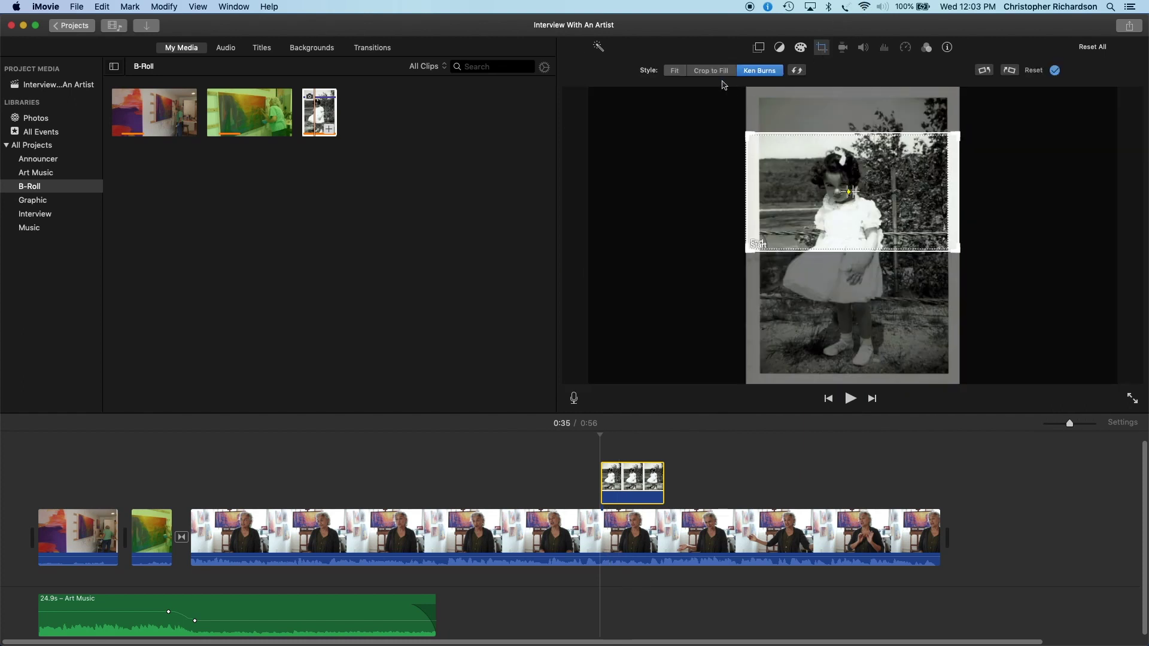
Step: Show the whole photo without Ken Burns motion and extend the cutaway to about 6.4 seconds
click(677, 71)
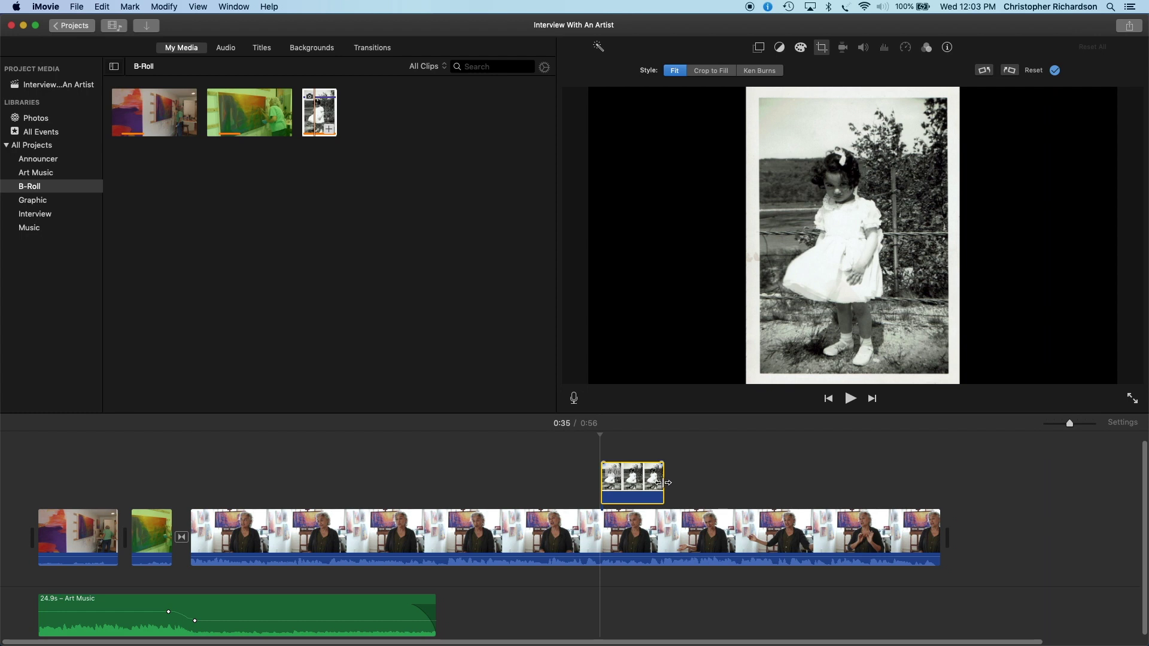
drag(663, 483, 666, 486)
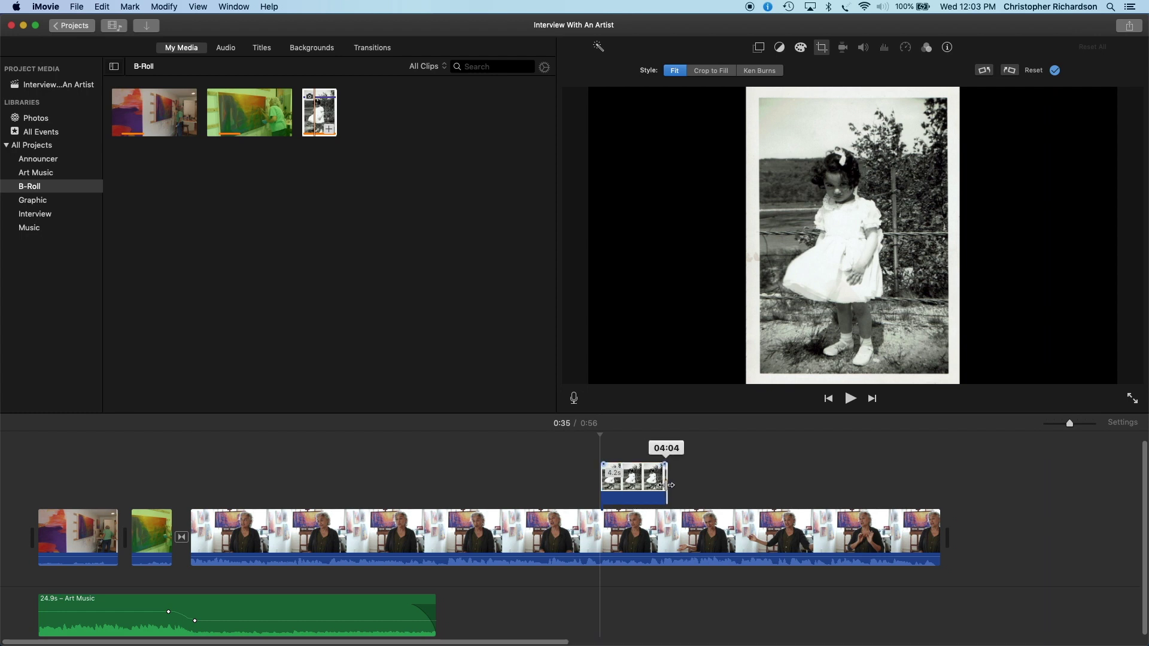
drag(666, 485, 692, 489)
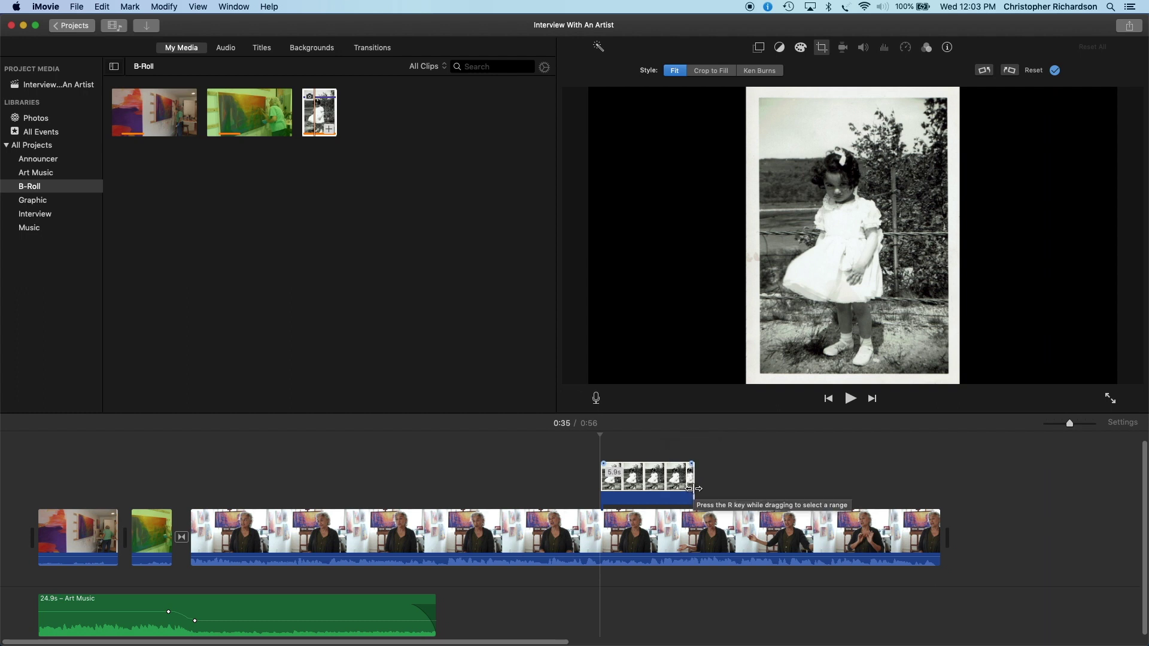
key(space)
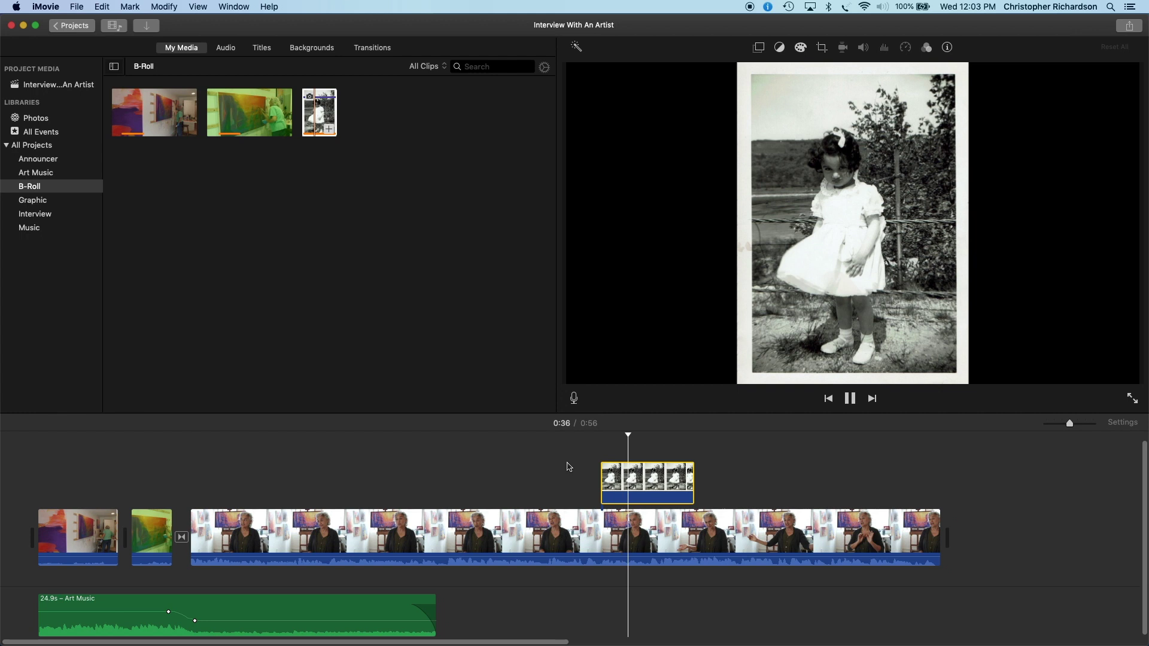
key(space)
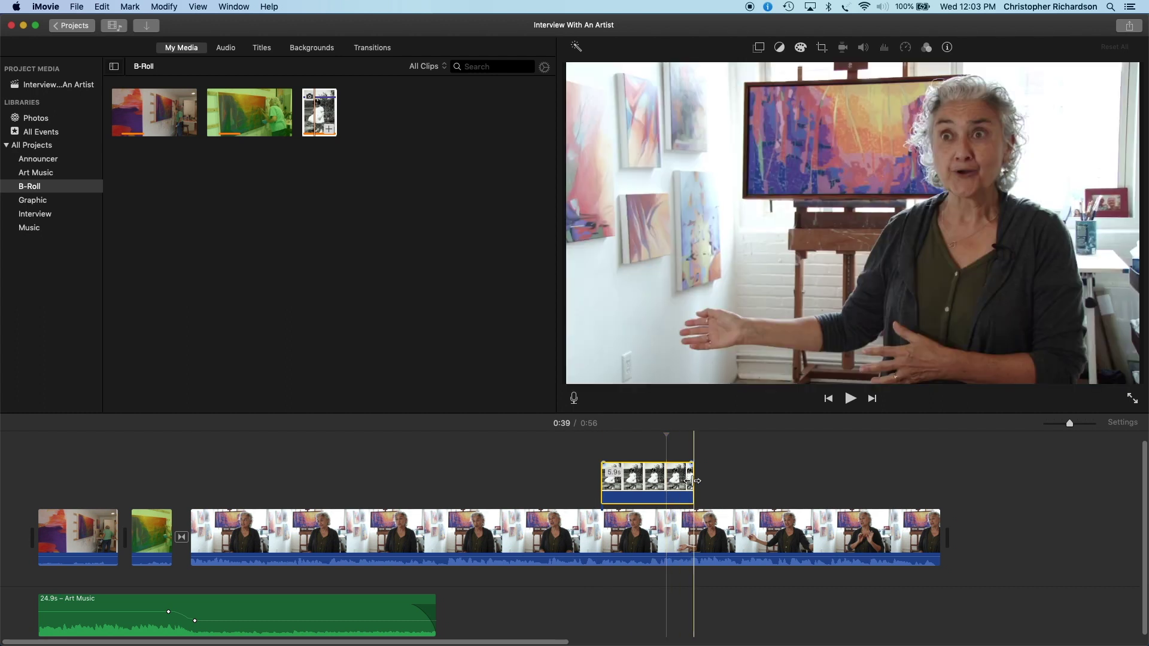
Step: Shorten the photo cutaway and replay the section around 0:36 to check it
drag(693, 480, 664, 486)
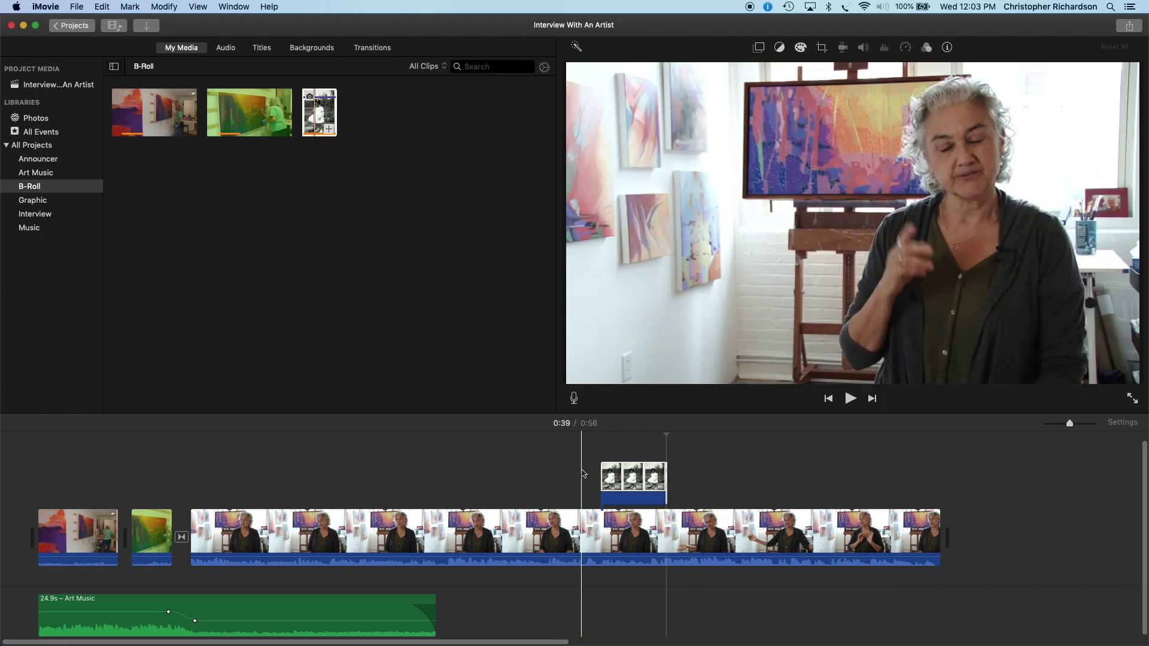
click(583, 474)
key(space)
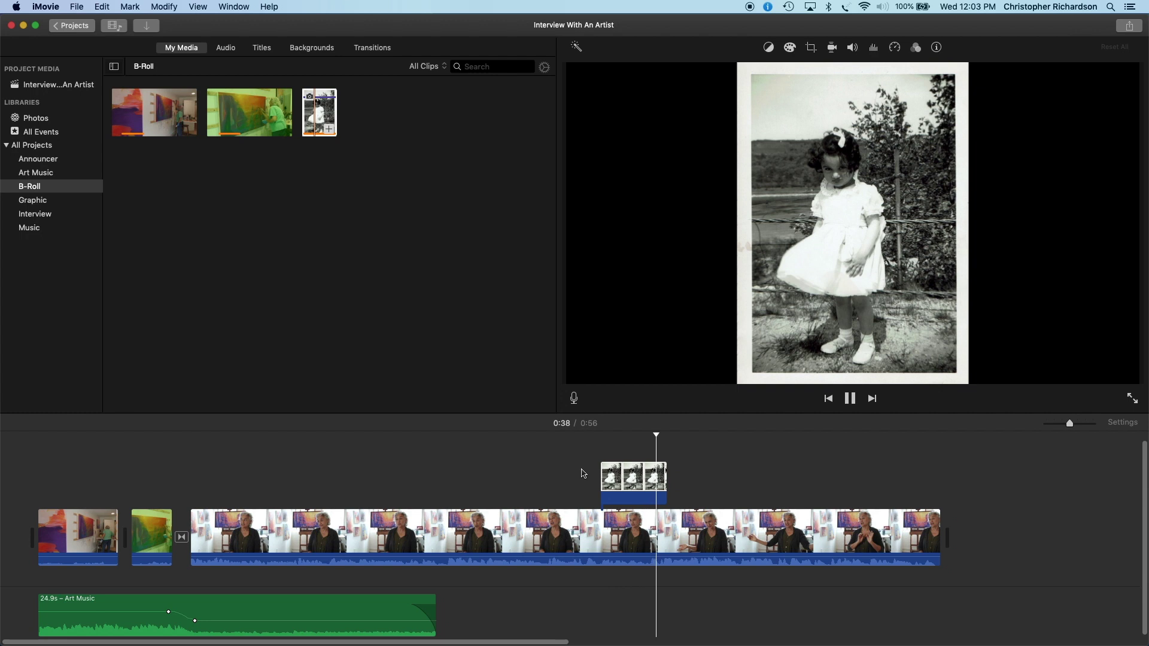
key(space)
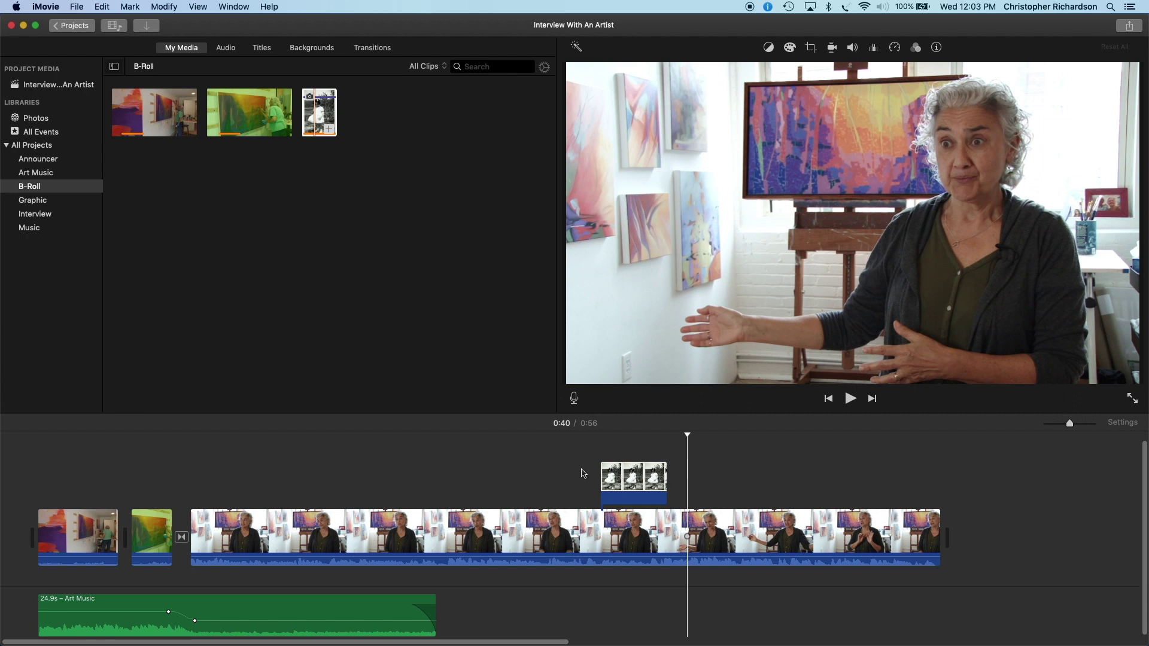
click(384, 53)
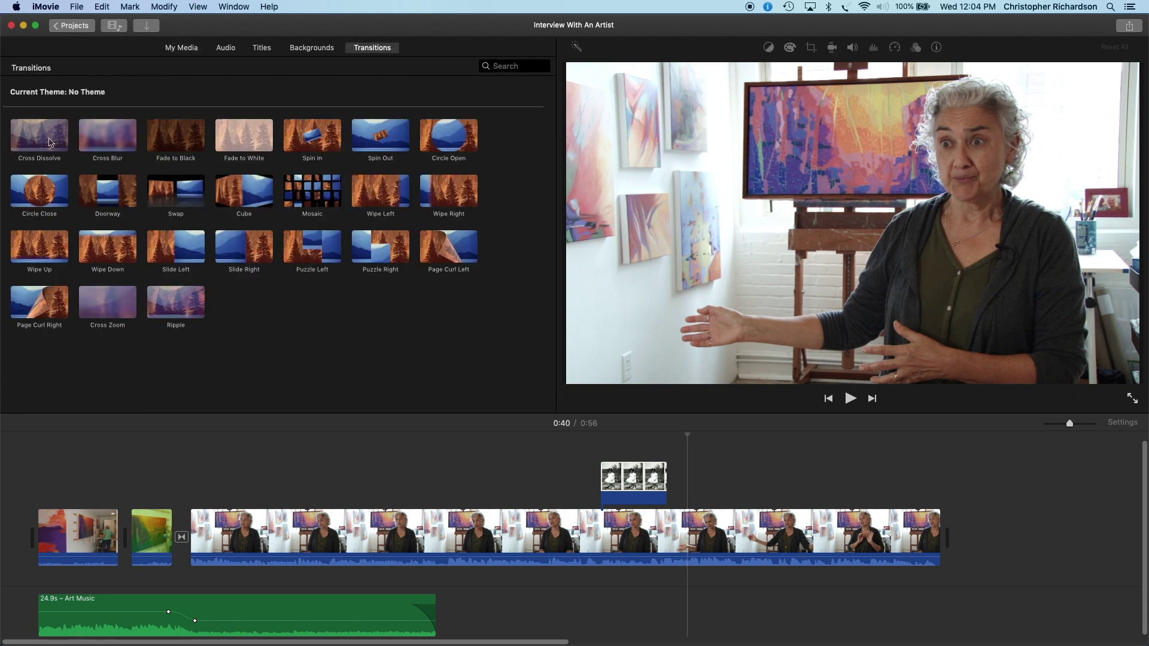
Step: Add a 0.5-second Cross Dissolve at the end of the interview clip
drag(50, 142, 934, 536)
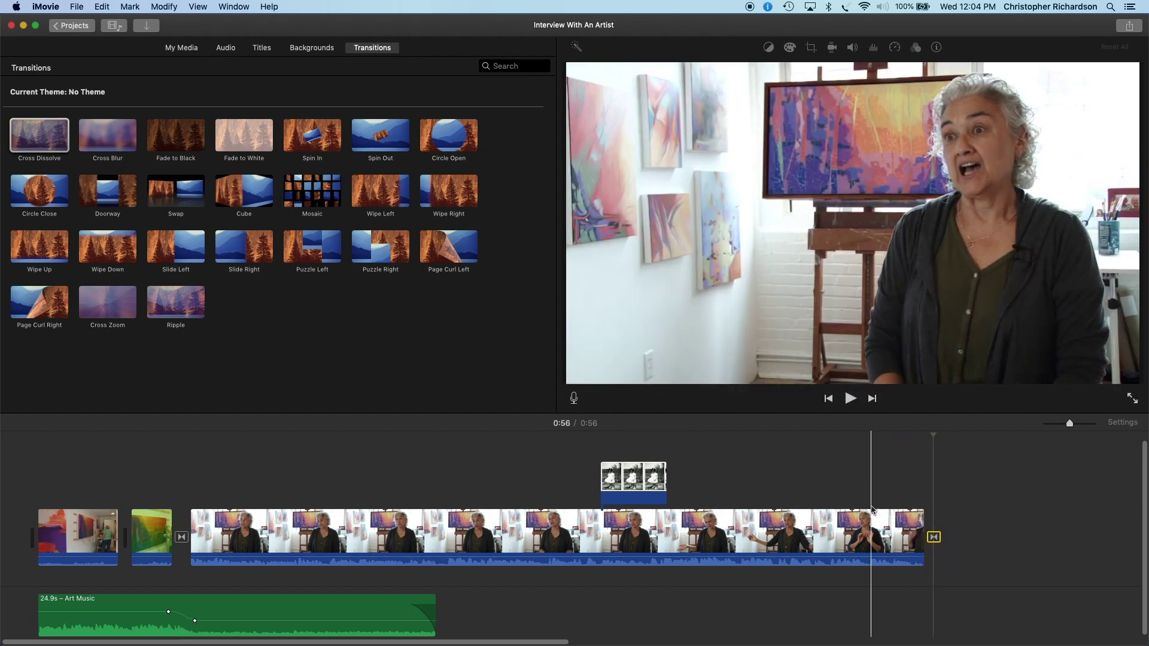
key(space)
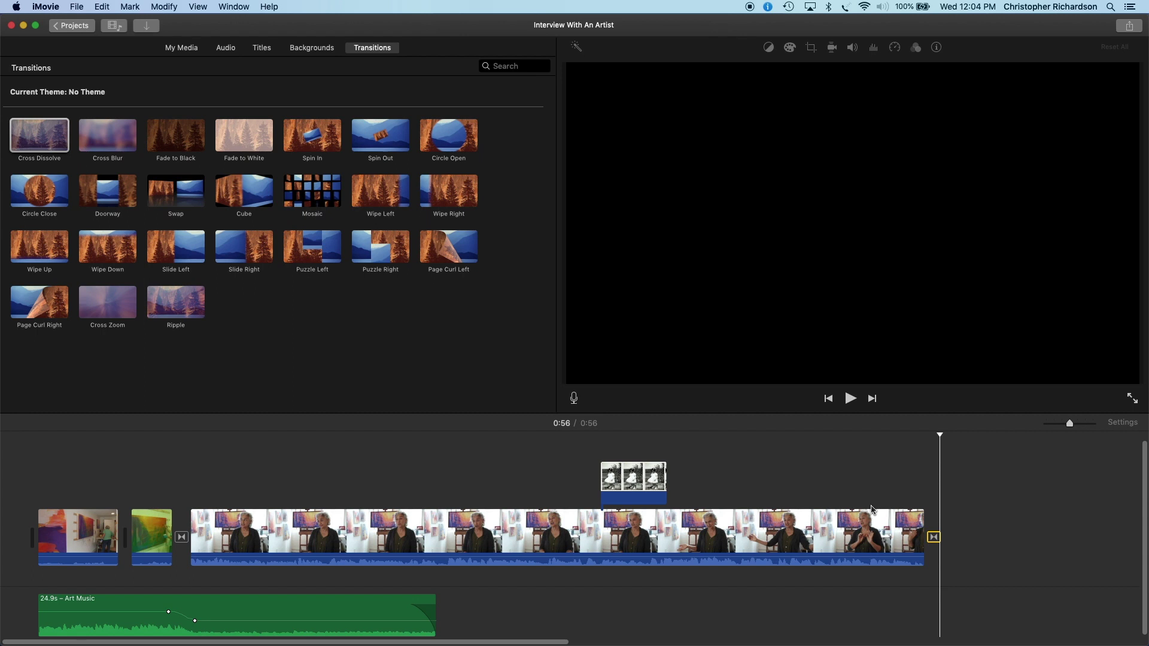
double_click(934, 538)
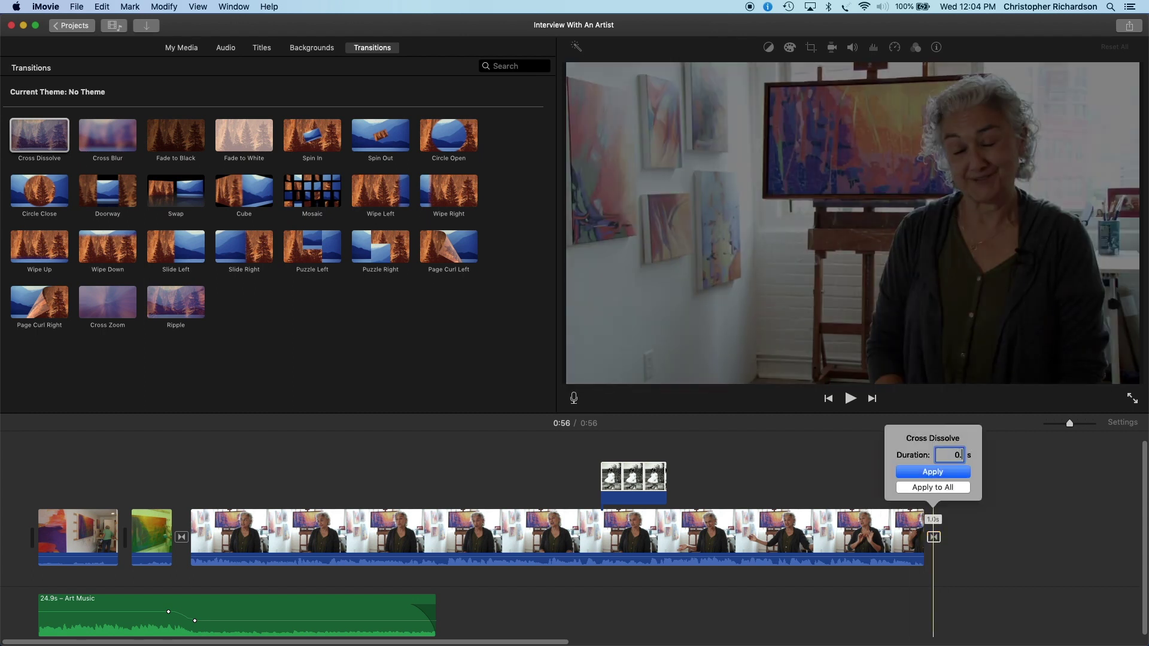
key(Return)
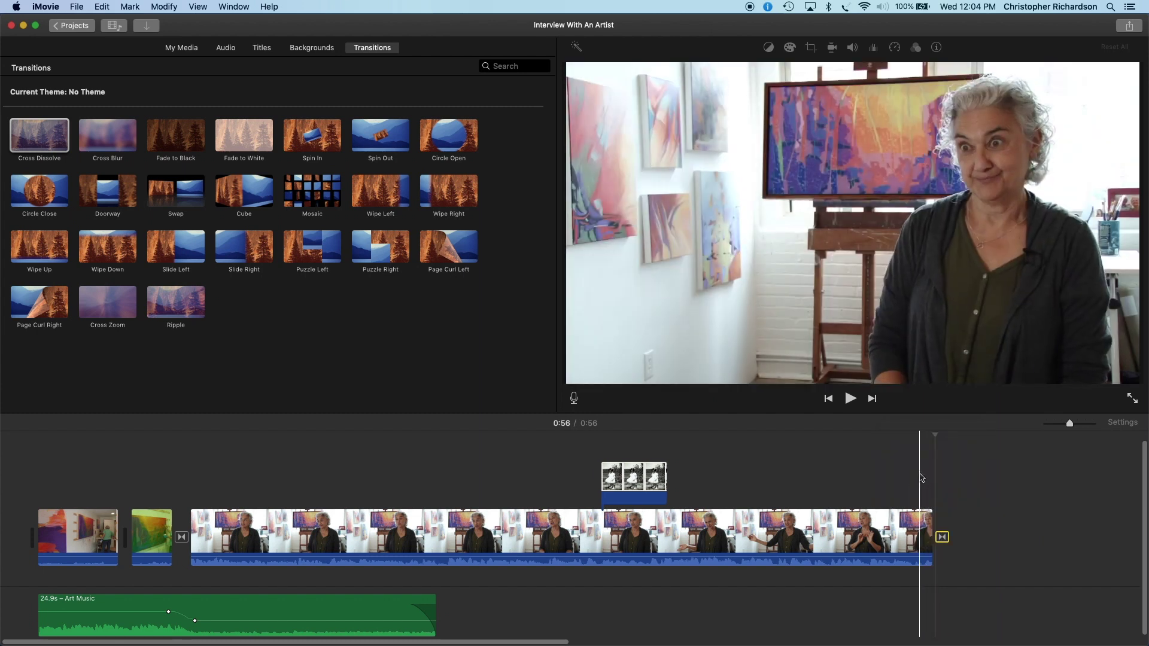
click(907, 482)
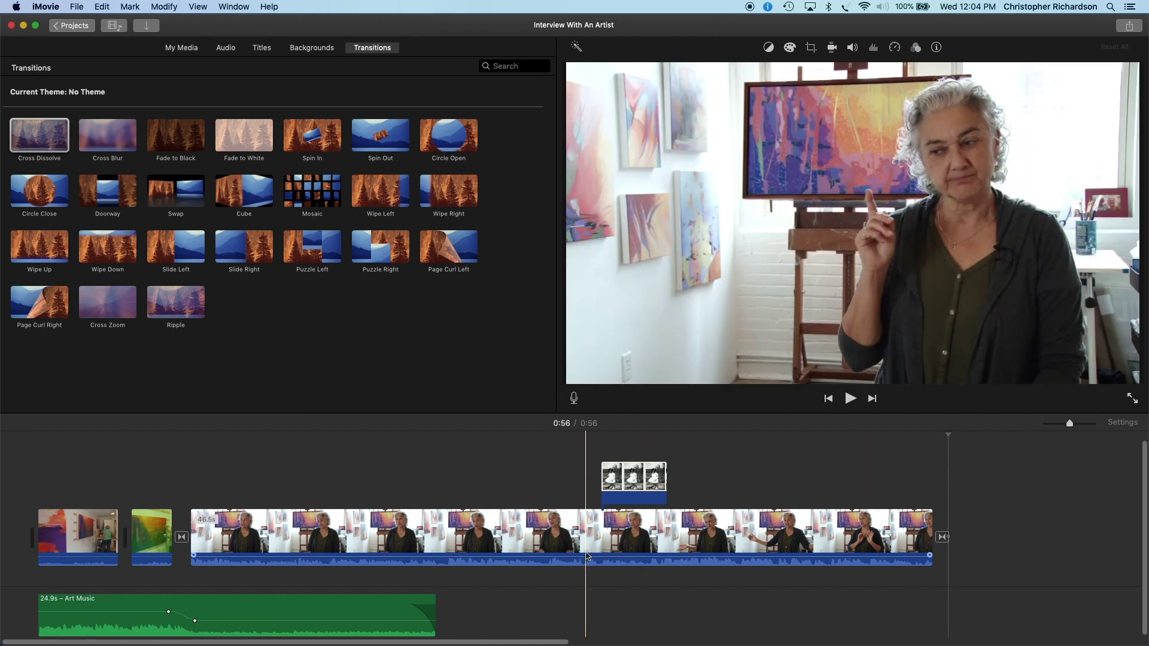
Step: Stretch the Art Music clip to 56.5 seconds and play the ending to hear it
drag(436, 615, 900, 607)
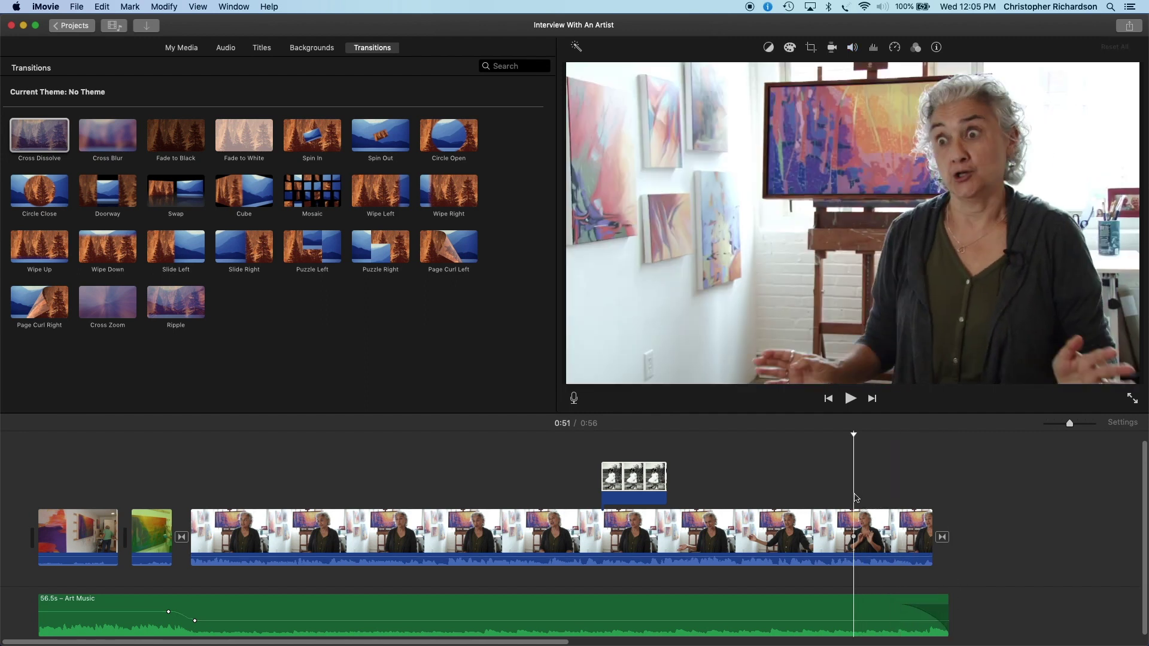
key(space)
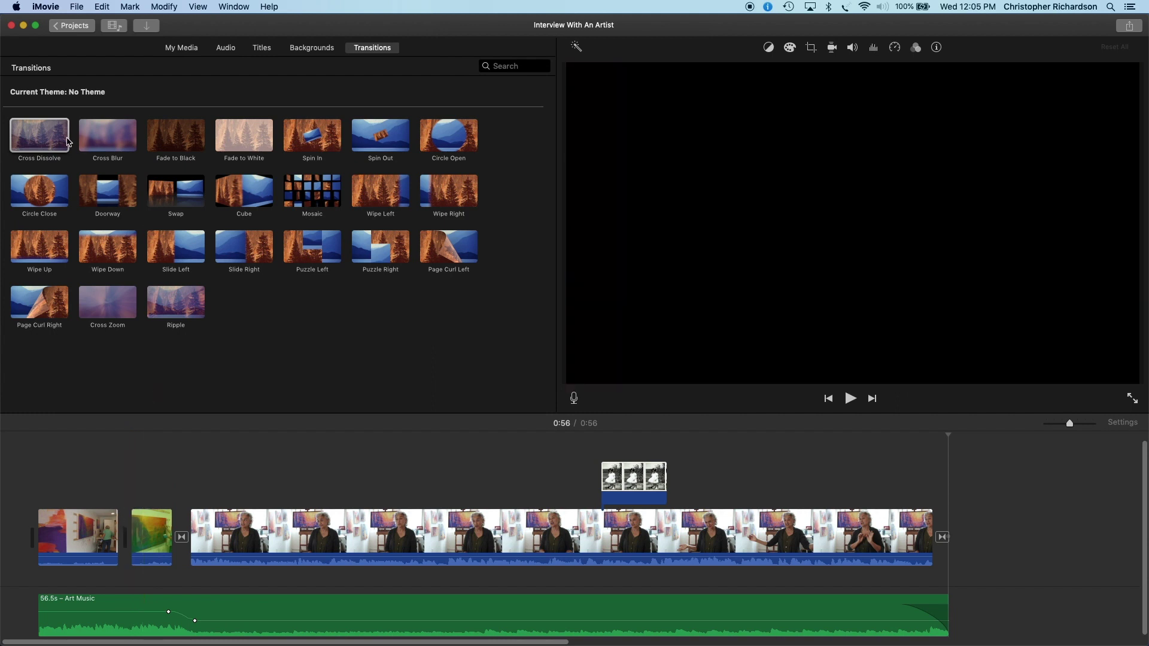
Step: Join the two opening B-roll clips with a 1-second Cross Dissolve
mouse_move(44, 137)
mouse_down()
mouse_move(112, 368)
mouse_move(123, 461)
mouse_move(113, 532)
mouse_up()
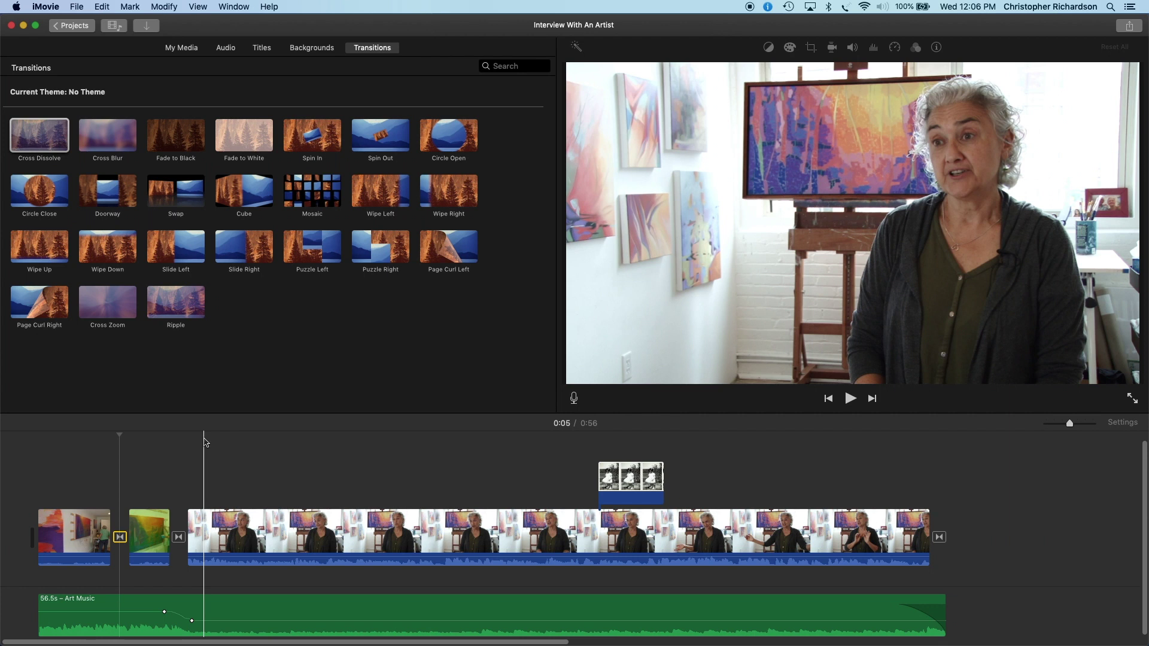
click(49, 470)
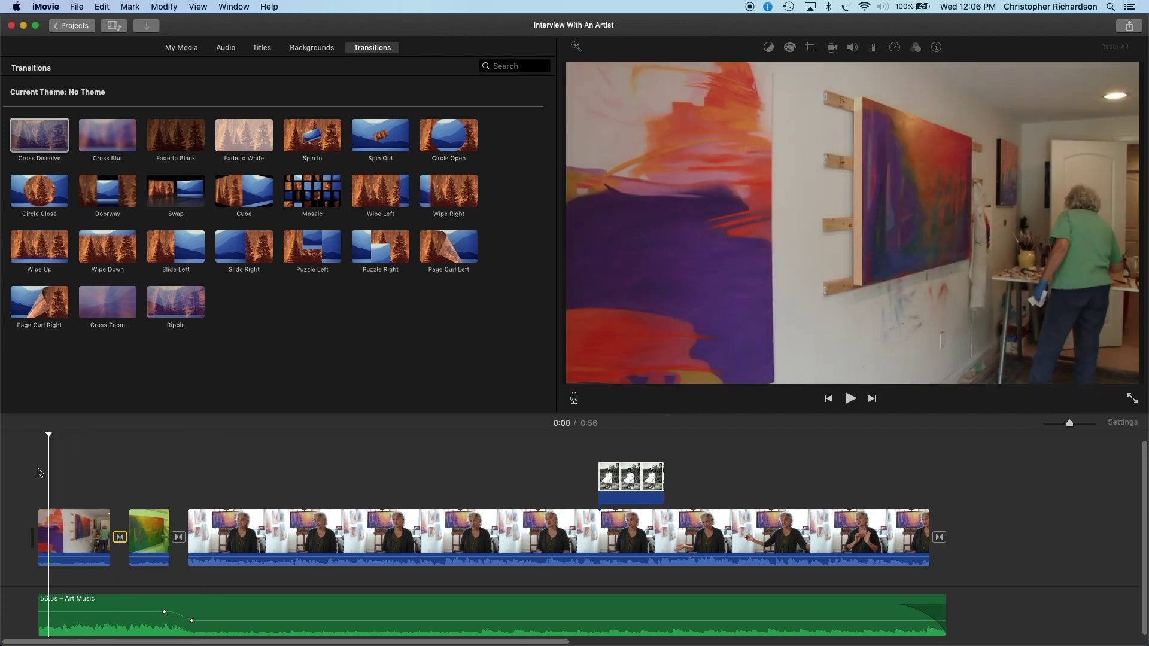
Step: Drop a Standard title on the first clip and change its text to 'INTERVIEW WITH AN ARTIST', removing the extra lines
click(262, 48)
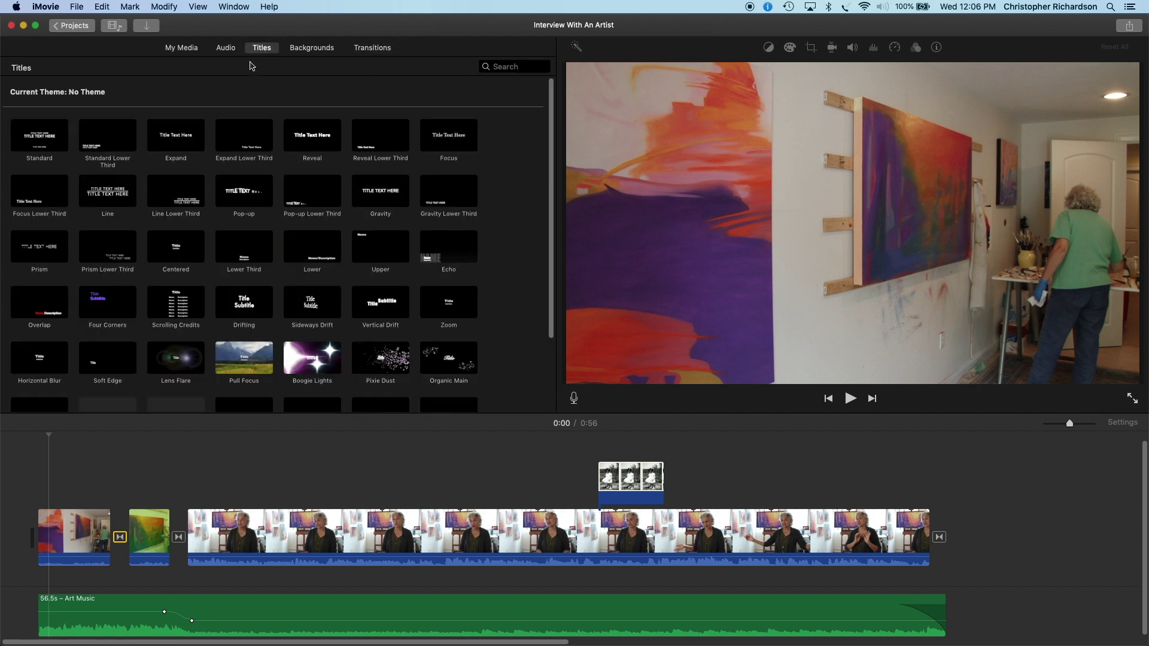
drag(37, 138, 108, 500)
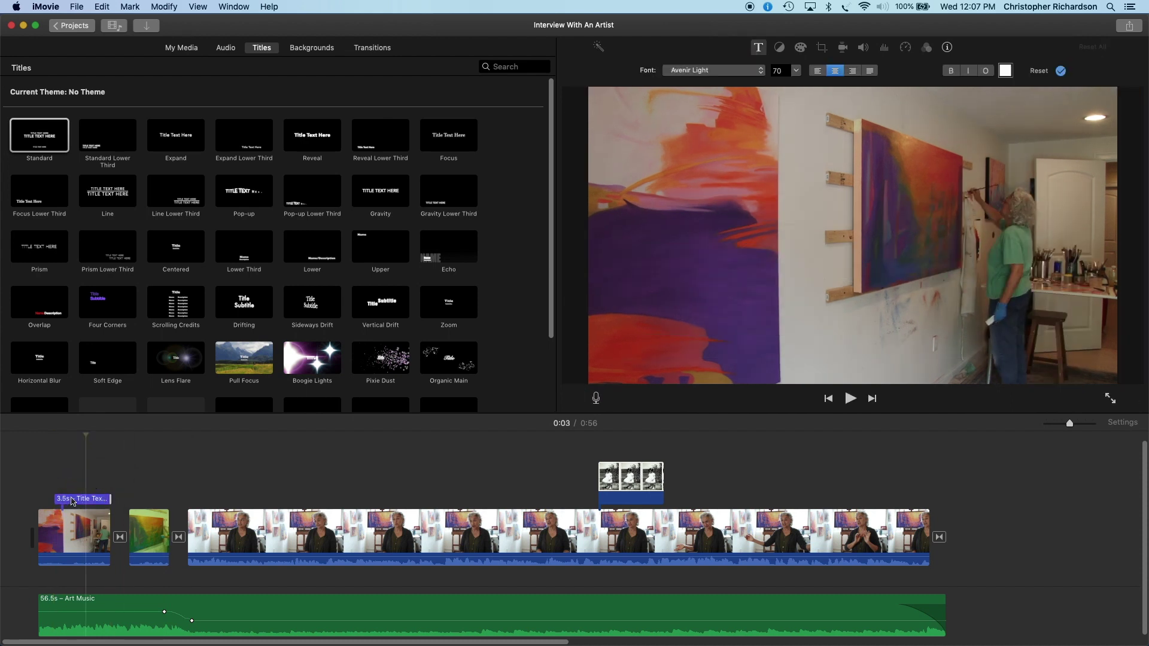
click(72, 500)
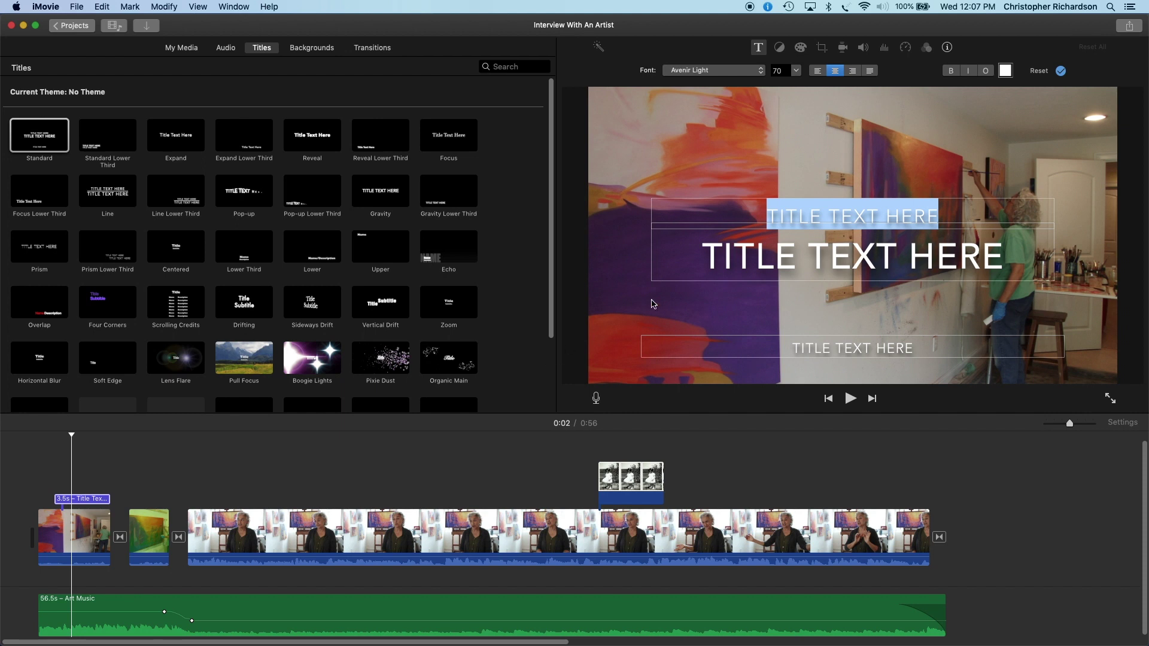
drag(946, 219, 768, 216)
key(BackSpace)
drag(915, 350, 789, 341)
key(BackSpace)
drag(1002, 263, 697, 267)
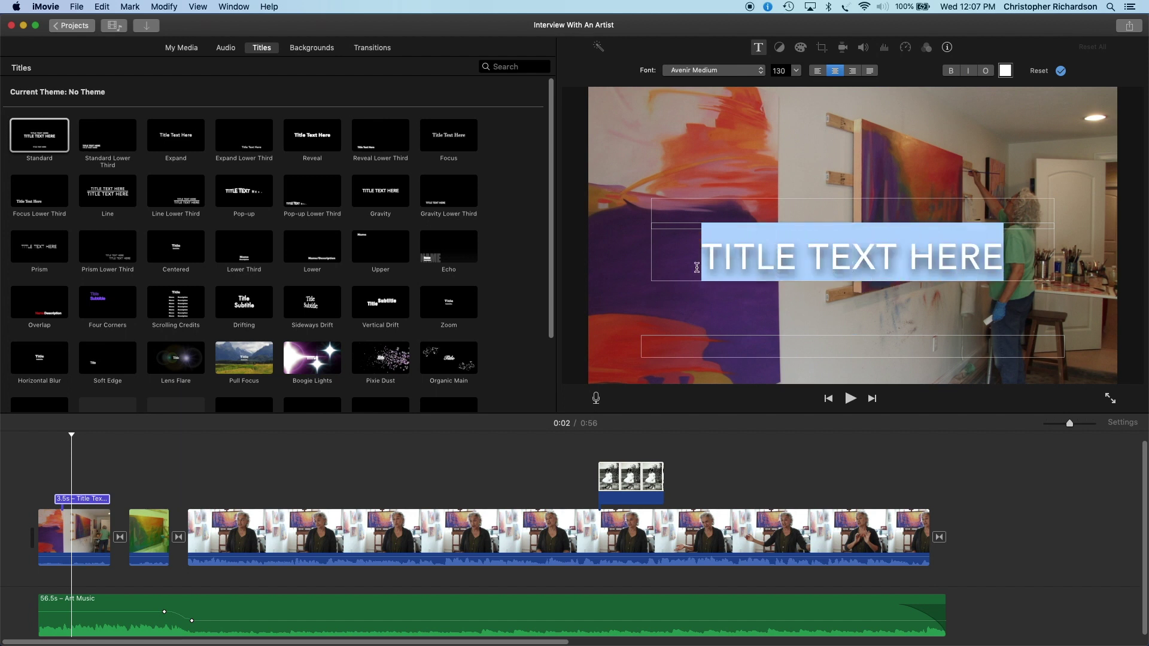
text(INTERVIEW WITH)
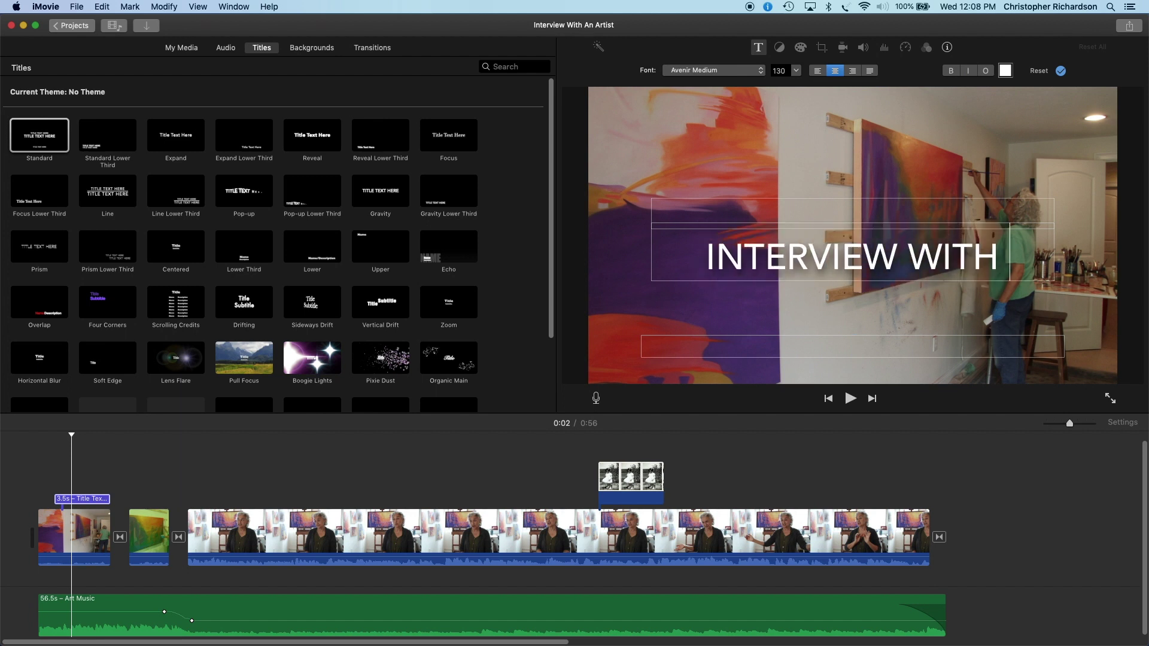
text( AN ARTIST)
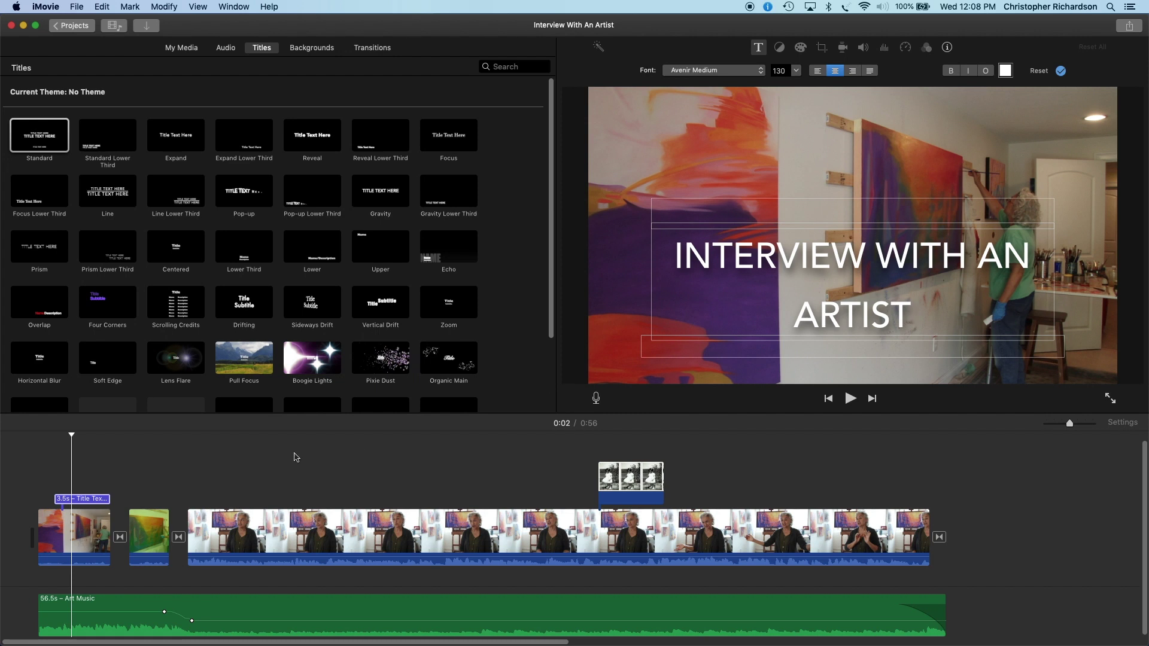
Step: Play the opening to preview the title, then move the playhead to 0:10
click(107, 458)
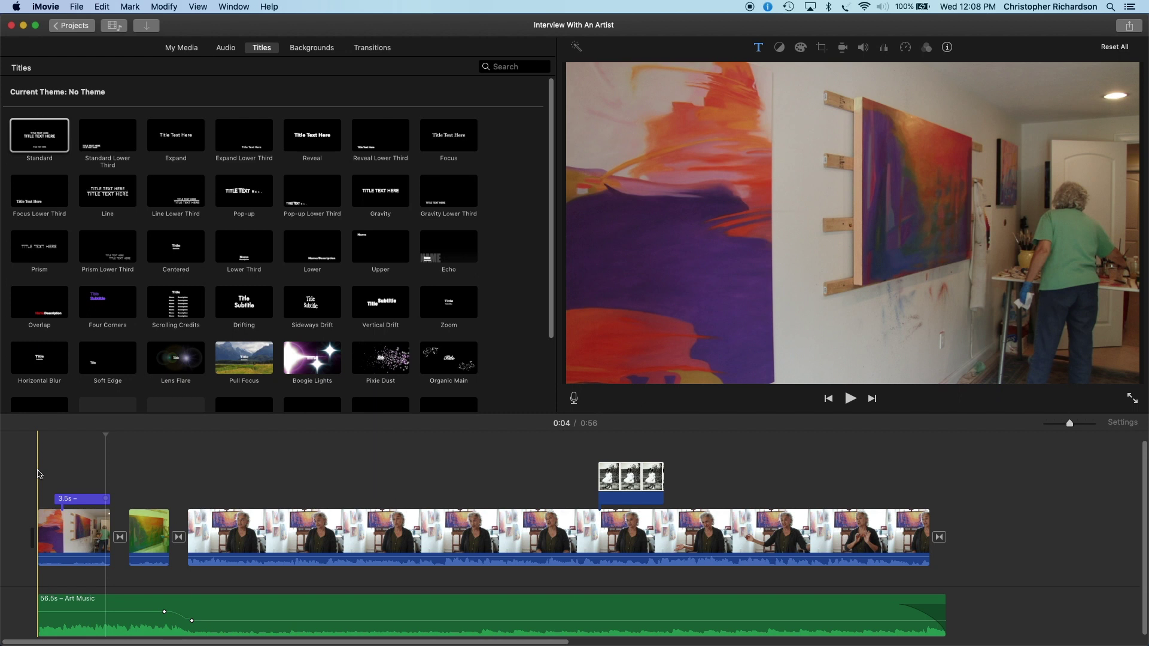
key(space)
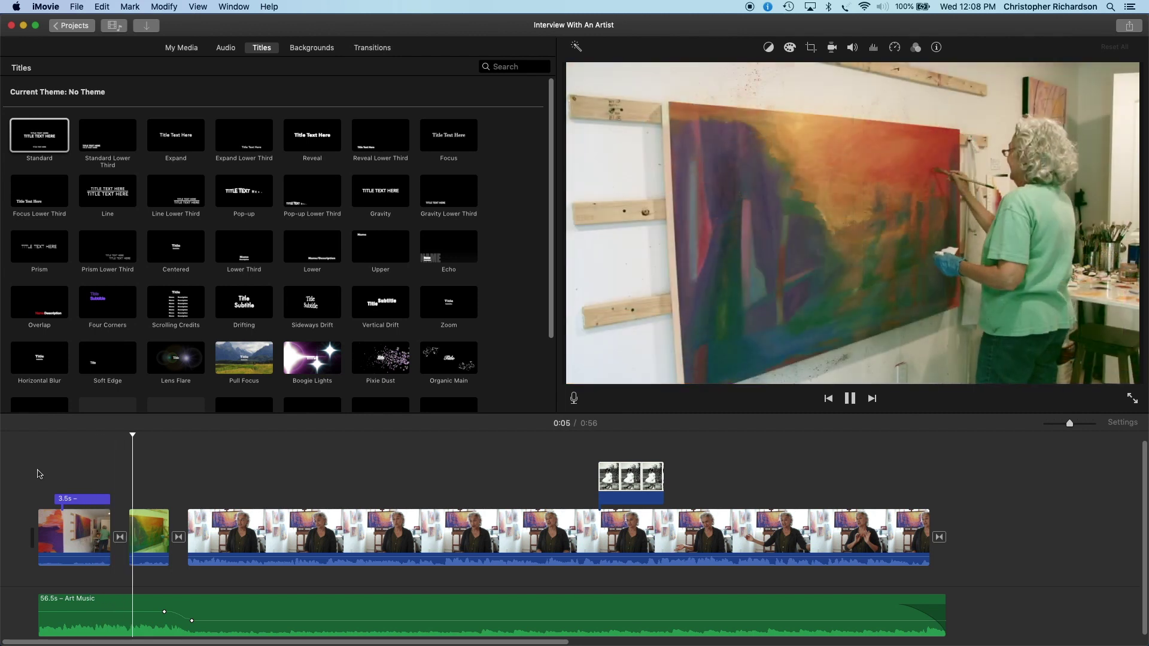
key(space)
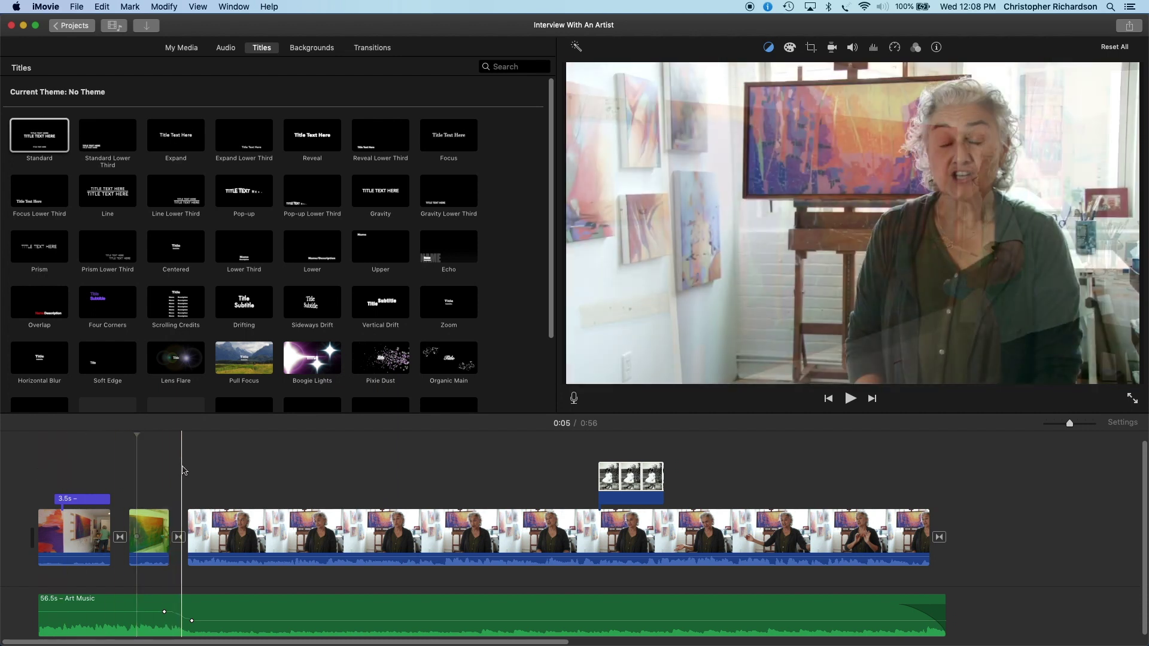
click(206, 473)
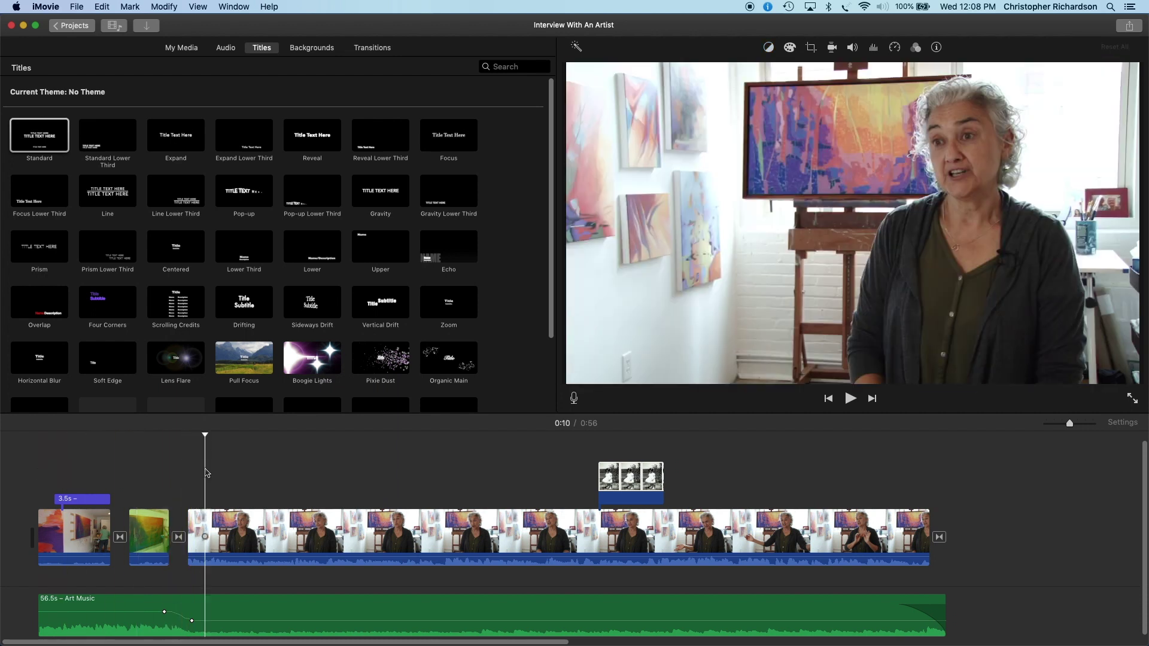
Step: Place a Standard Lower Third at 0:10 showing only the artist's full name on one line
click(111, 147)
drag(111, 143, 208, 493)
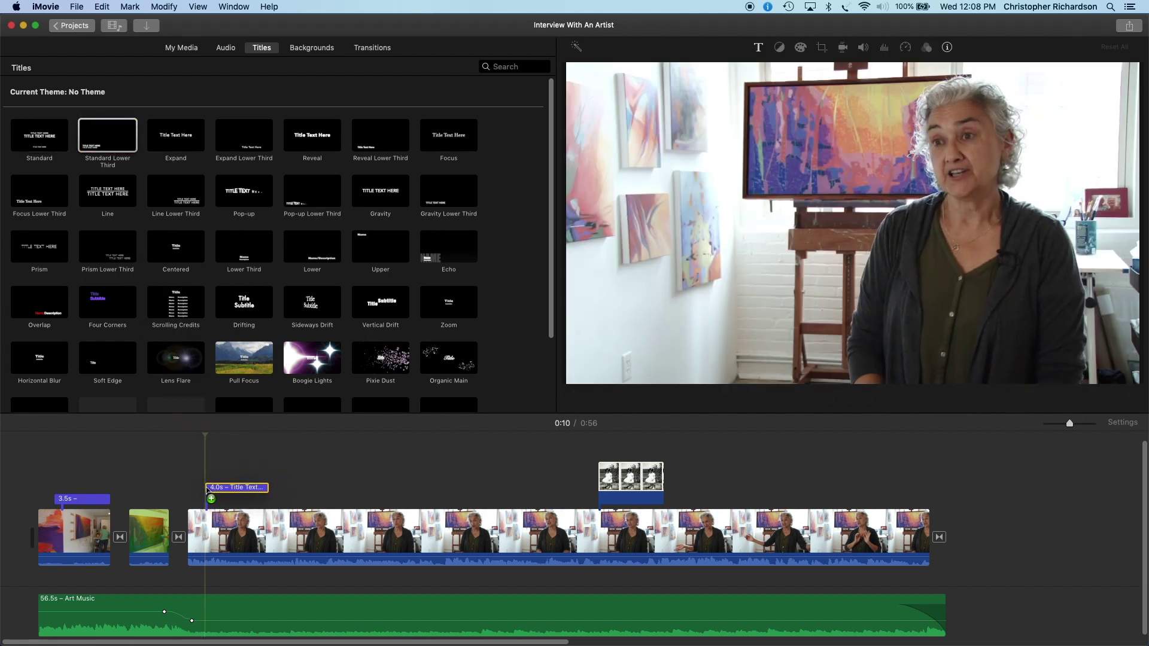
click(228, 501)
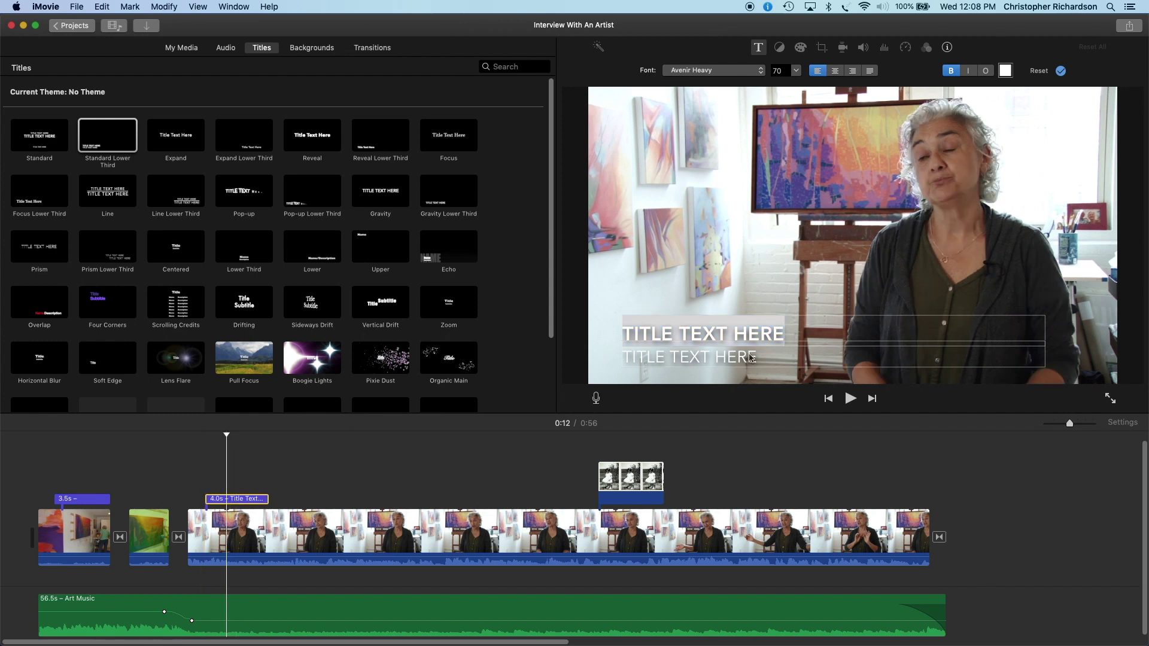
click(768, 364)
key(BackSpace)
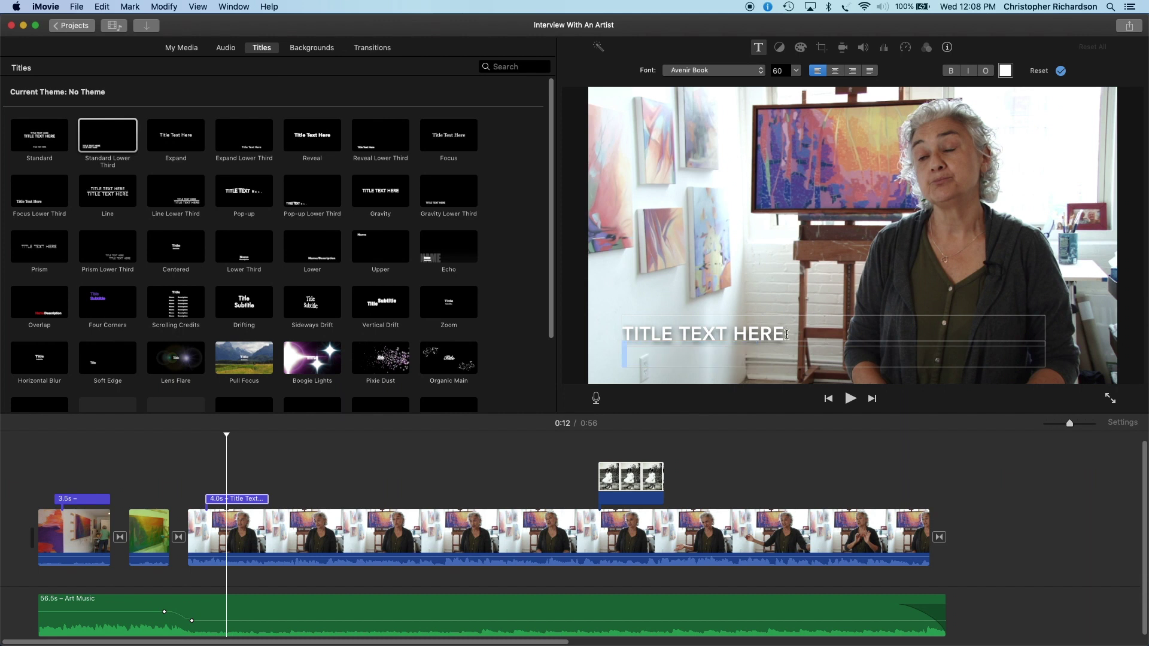
drag(786, 334, 624, 330)
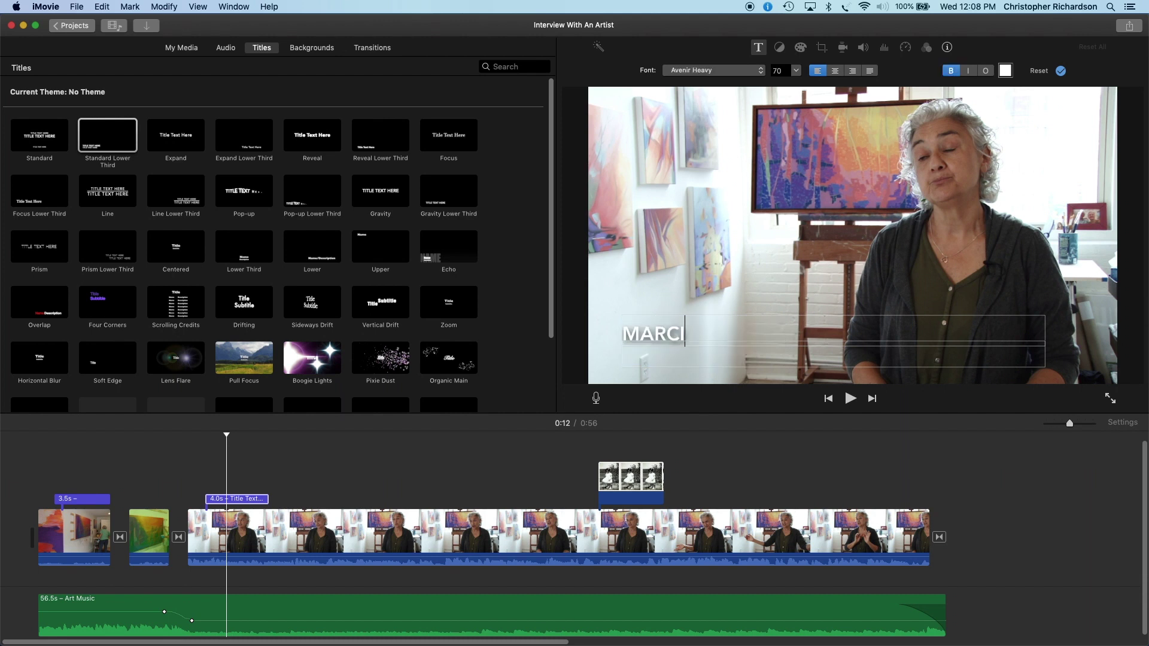
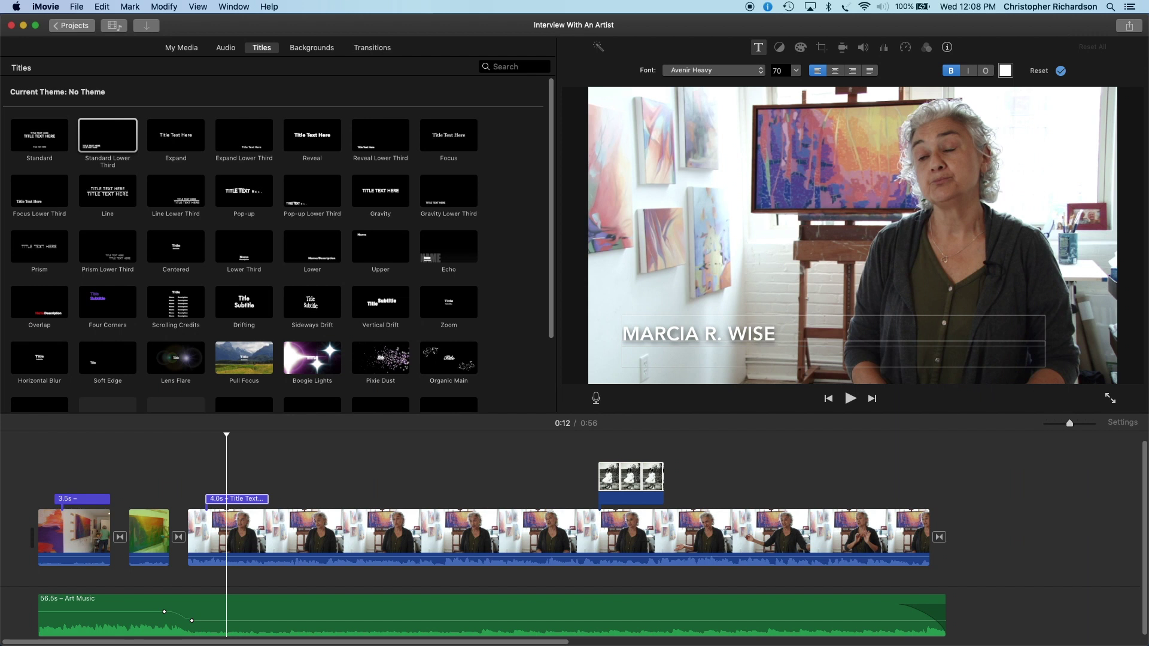
click(261, 467)
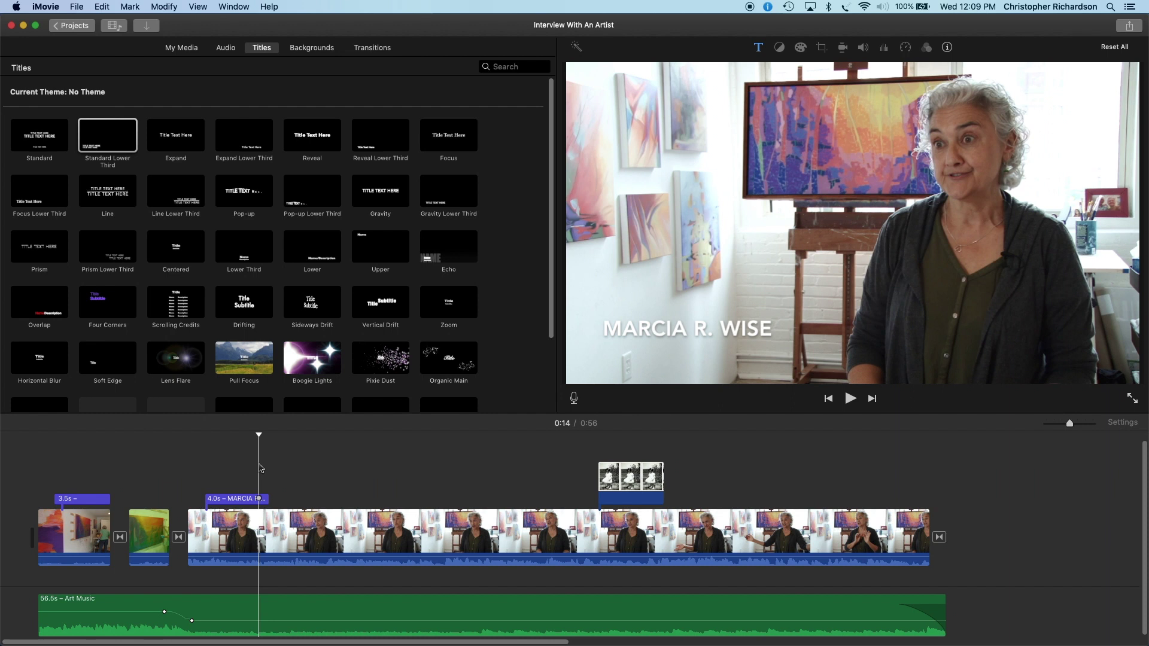
click(34, 453)
key(space)
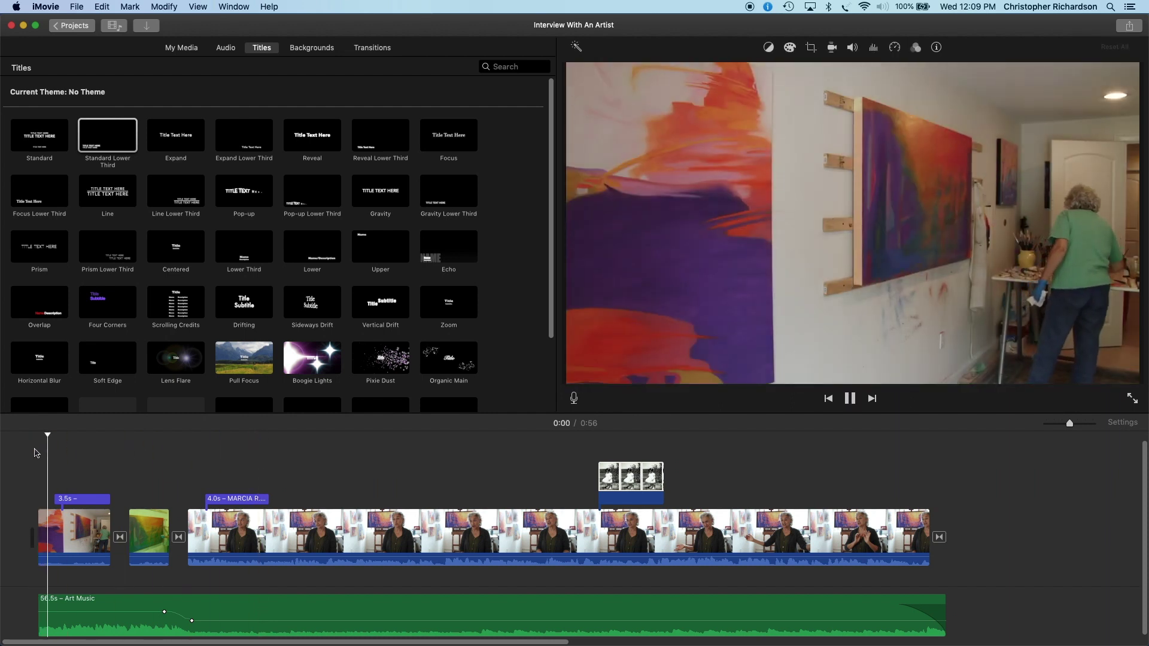